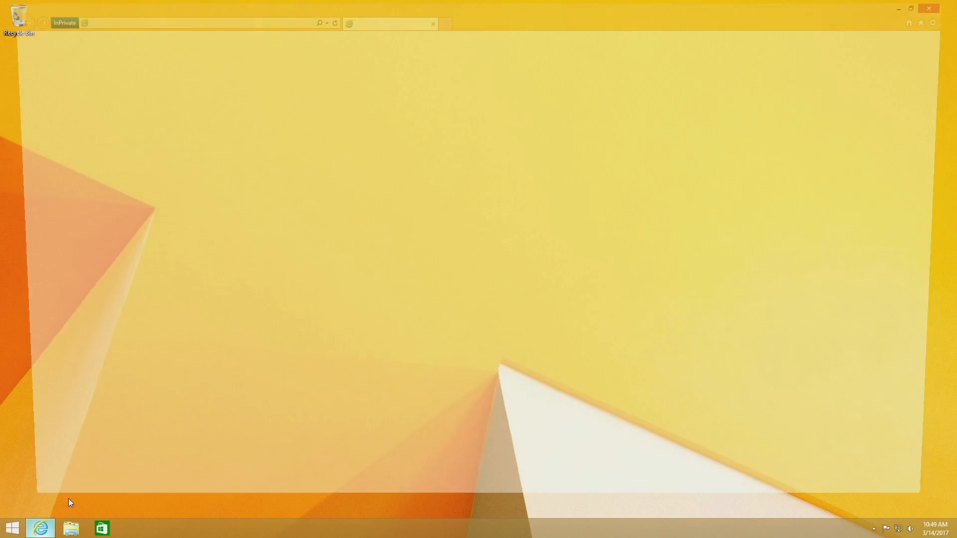
Step: Go to vmware.com and open the registration form from the My VMware login page
type("vmware.com")
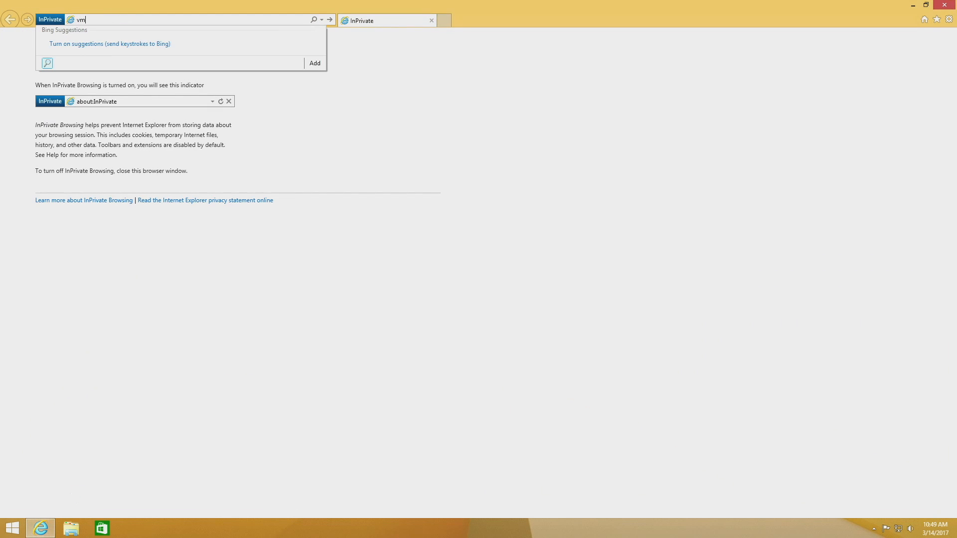
key("Return")
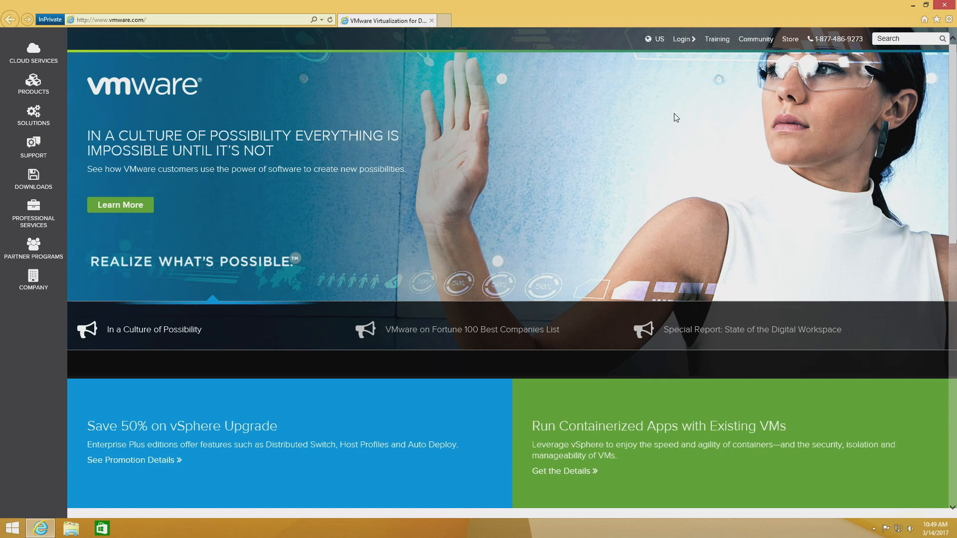
mouse_move(681, 44)
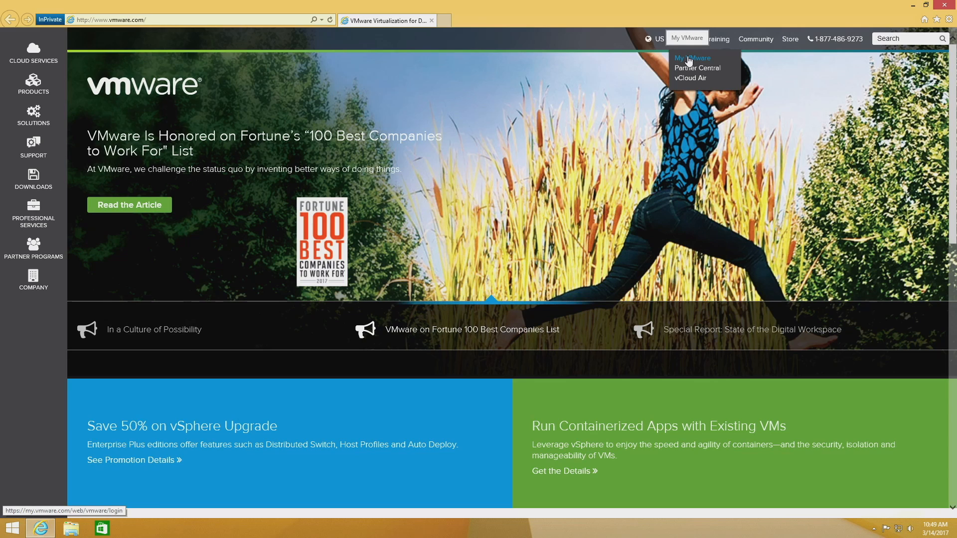
left_click(689, 59)
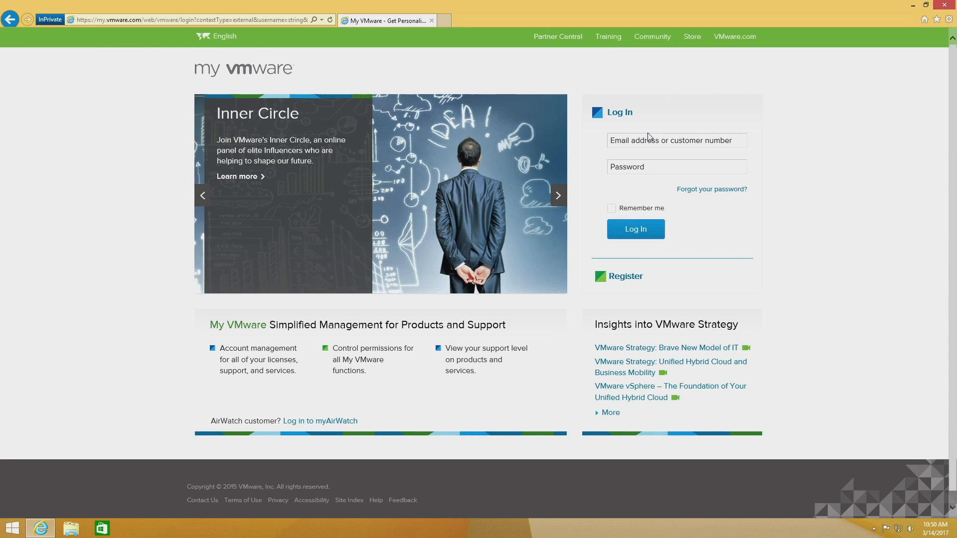
left_click(630, 281)
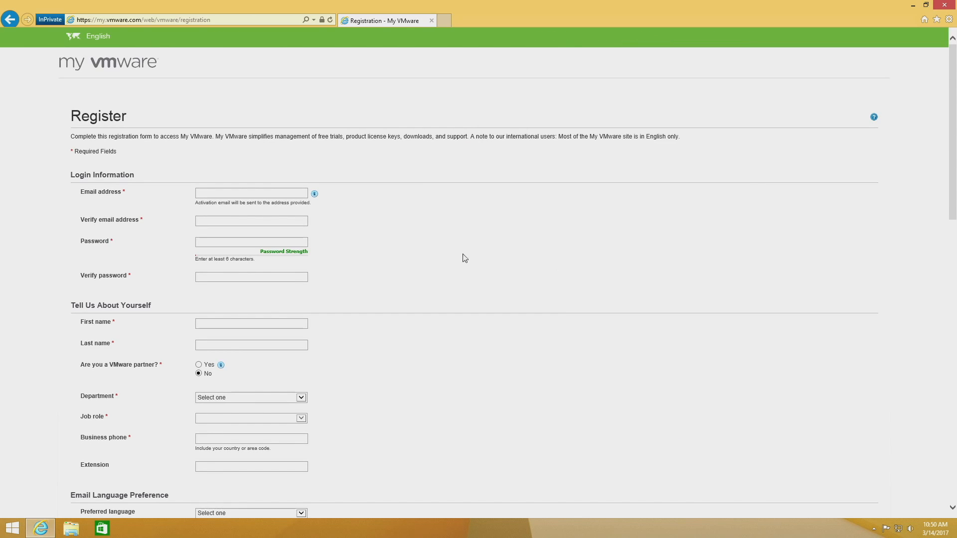
Step: Fill in the email address and account password with their verification fields, plus the first and last name
left_click(269, 193)
left_click(266, 242)
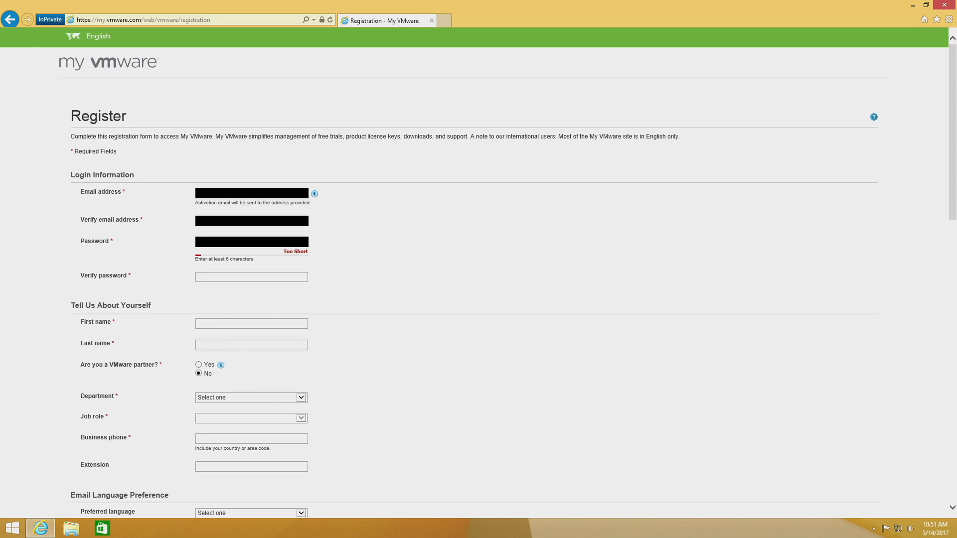
left_click(259, 323)
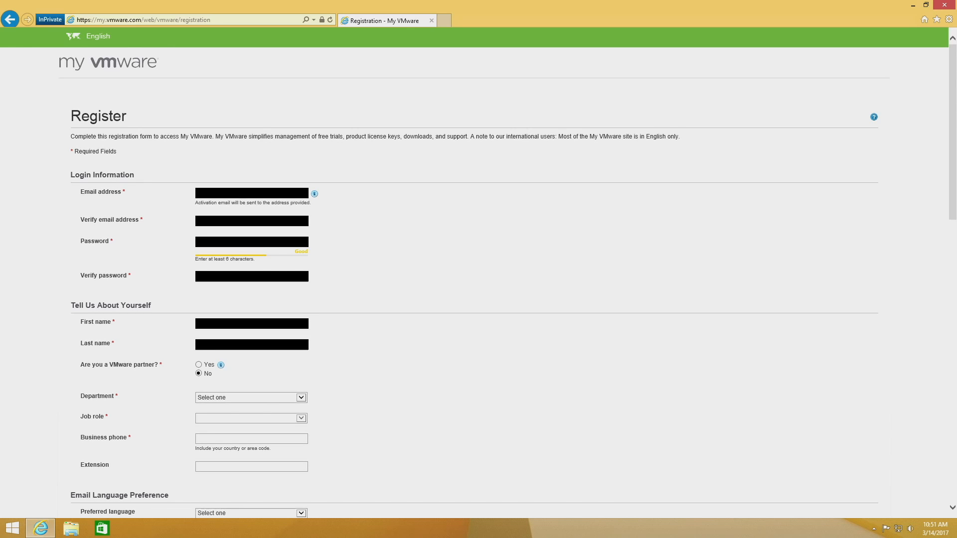
Step: Set both the department and the job role to Other, and enter the business phone number
left_click(269, 397)
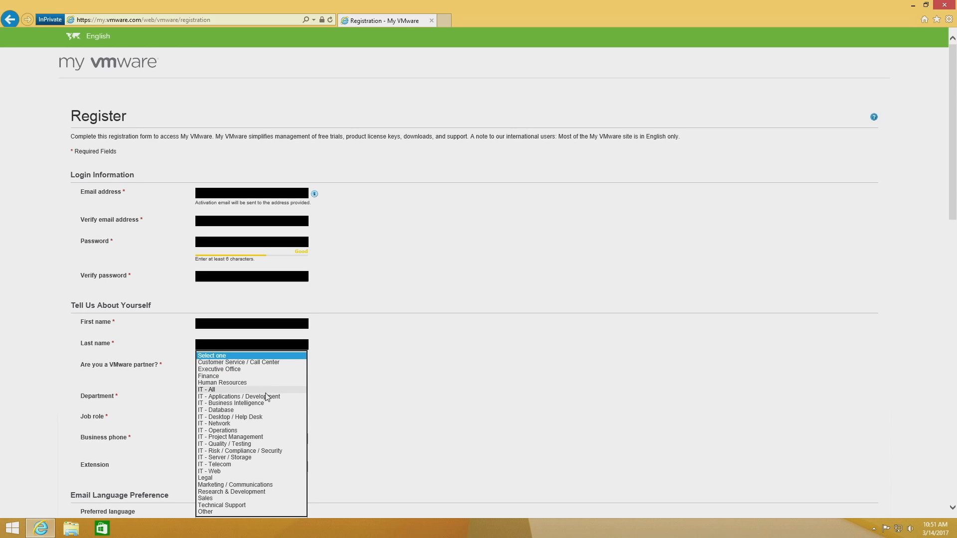
left_click(207, 510)
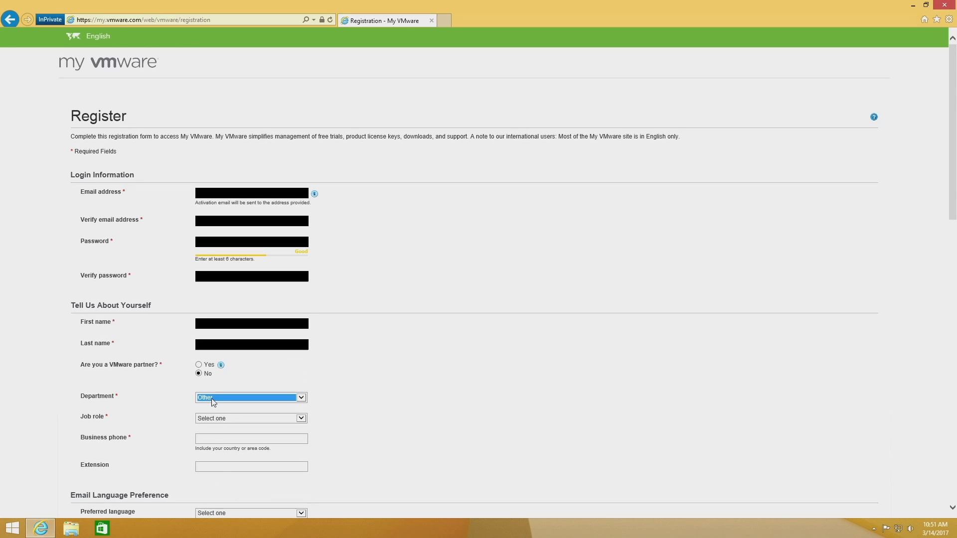
left_click(215, 419)
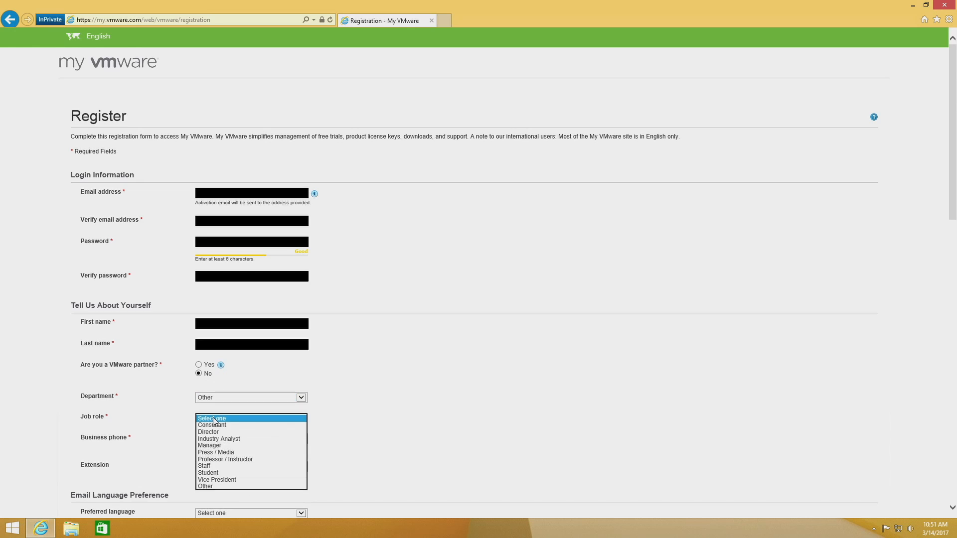
left_click(209, 486)
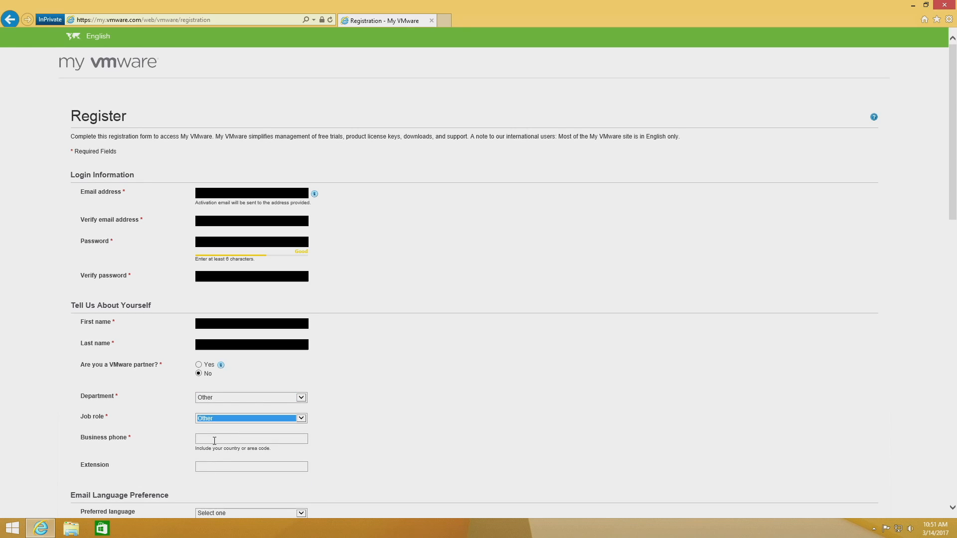
left_click(215, 440)
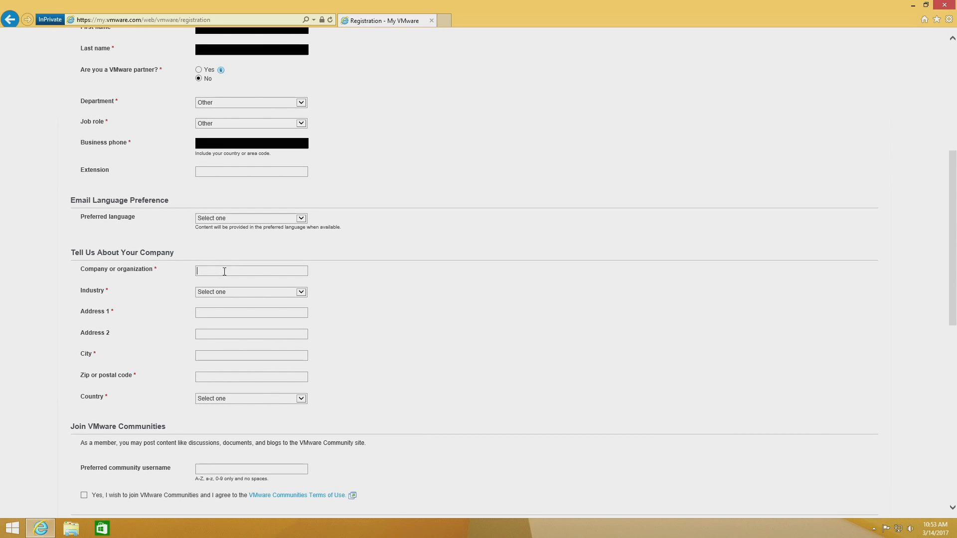
Step: Fill in the company details: organization College, industry Education - Higher Education, country United States, plus the street address, city, postal code and state
type("College")
left_click(301, 293)
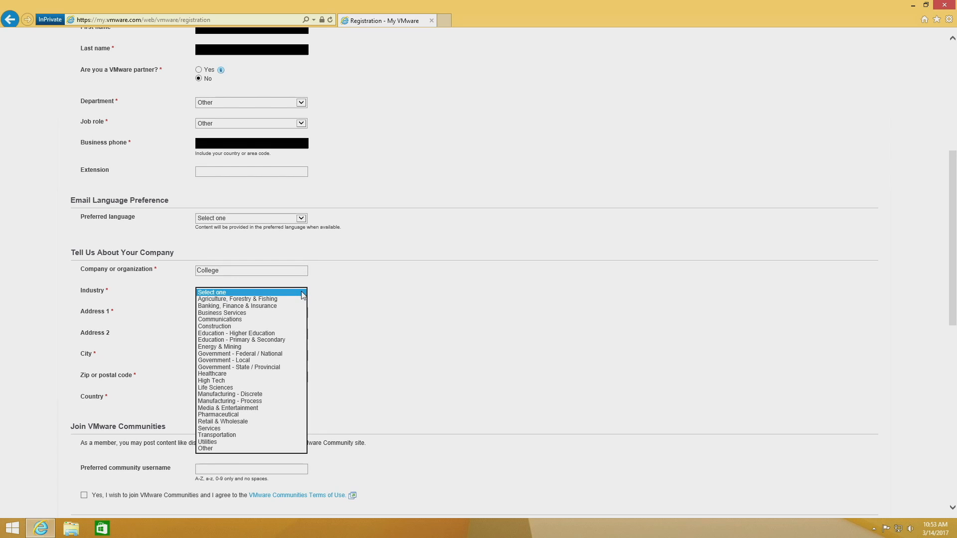
left_click(276, 333)
left_click(272, 313)
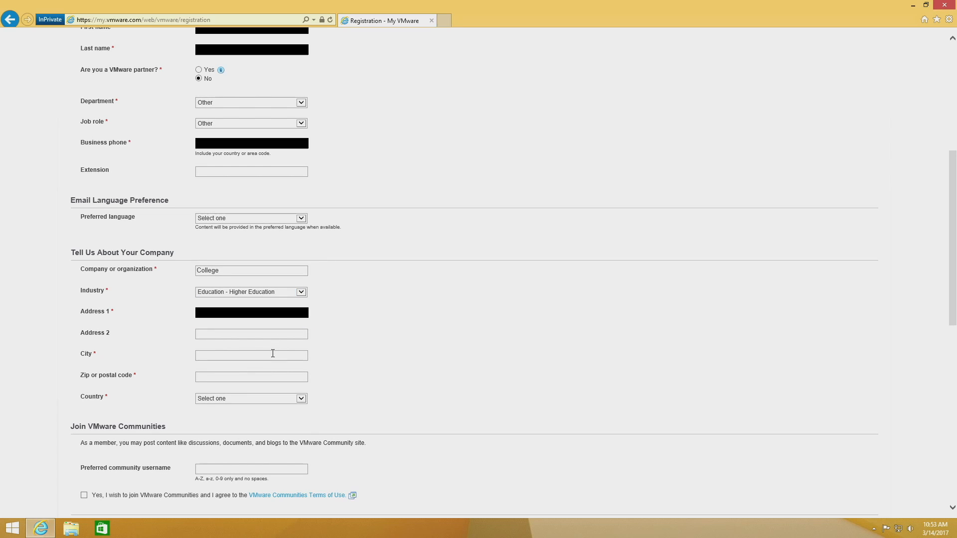
left_click(273, 355)
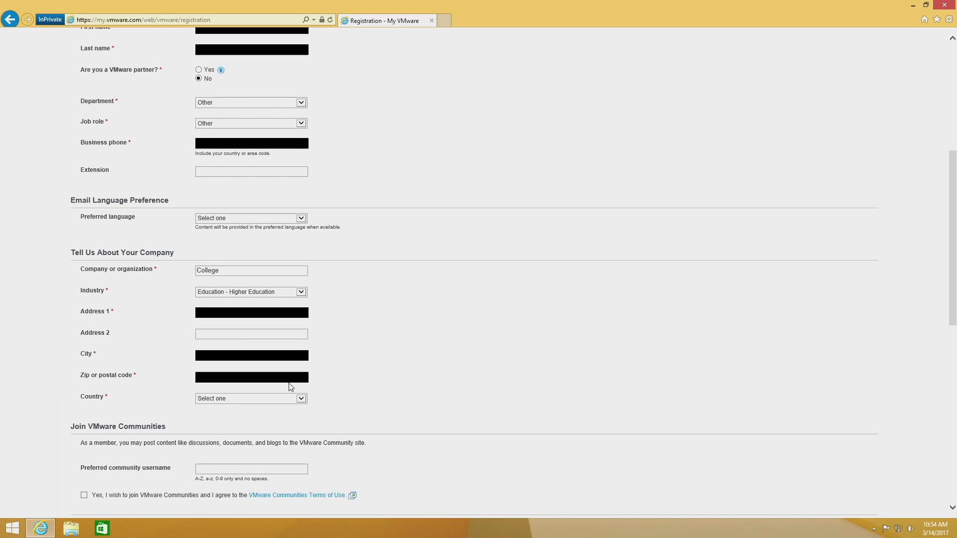
left_click(300, 398)
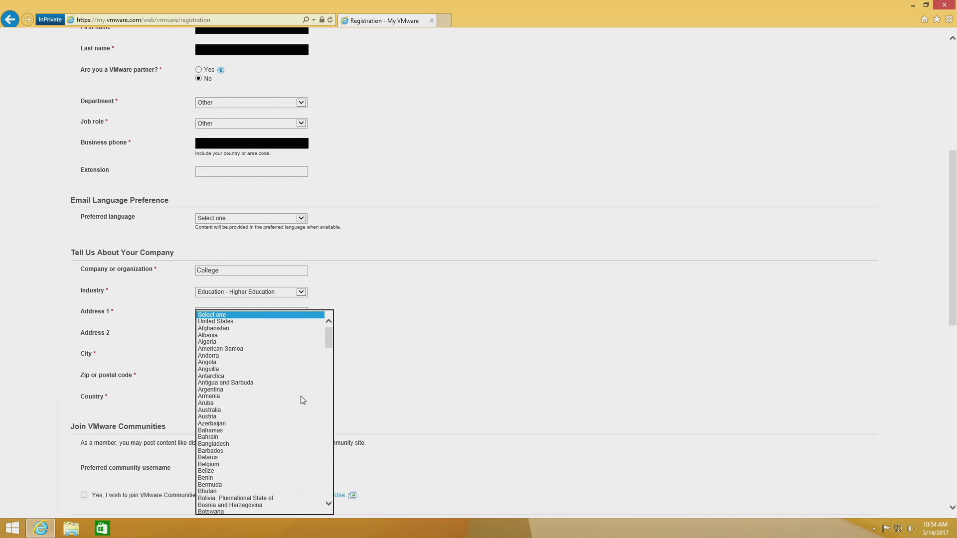
left_click(276, 322)
left_click(305, 421)
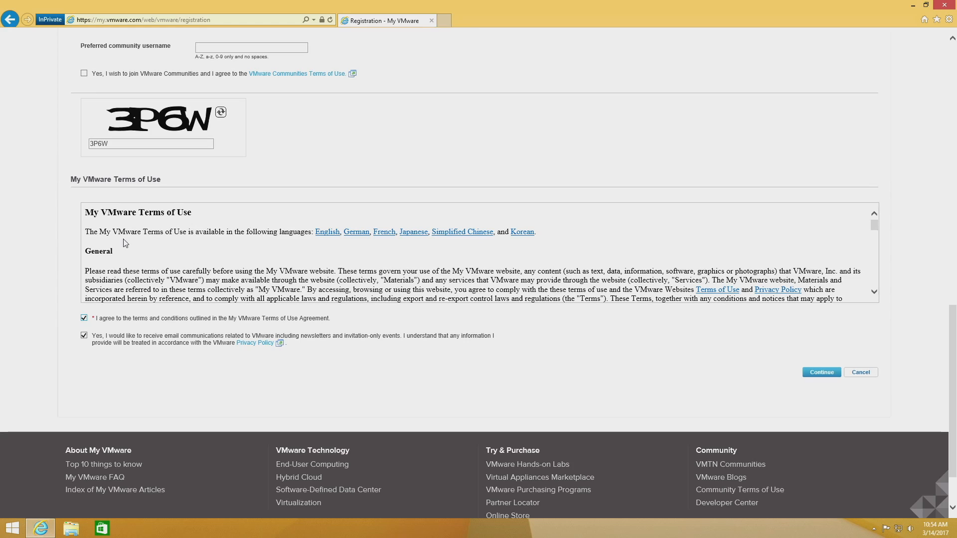
Step: Submit the registration without email communications and complete the account activation with the account password
left_click(83, 335)
left_click(804, 375)
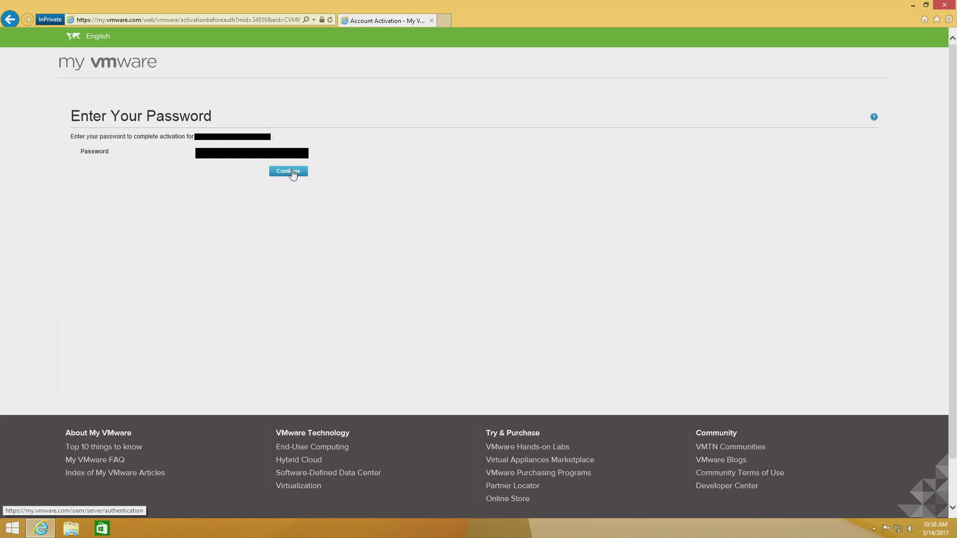
left_click(293, 173)
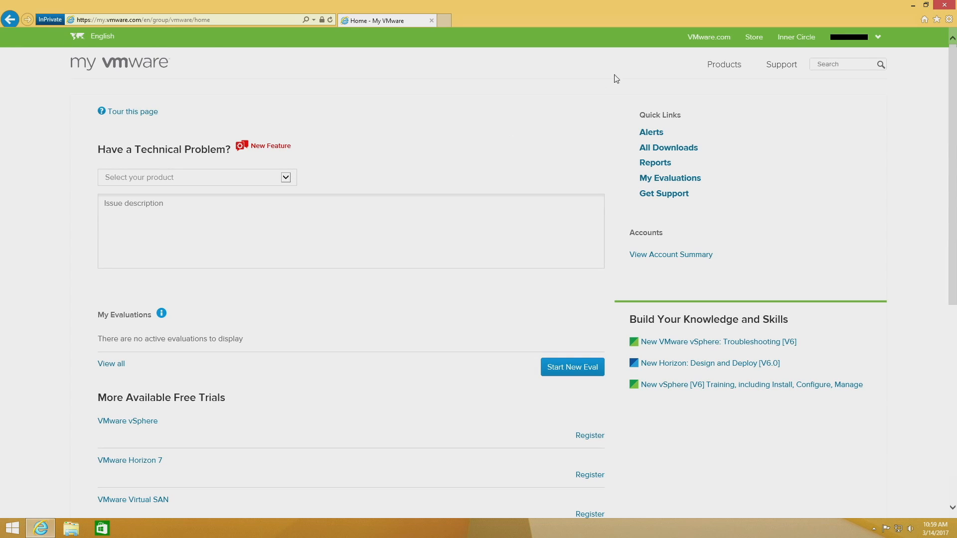
Step: Go to the free vSphere Hypervisor product on VMware.com and start registering for it in its download center
left_click(705, 38)
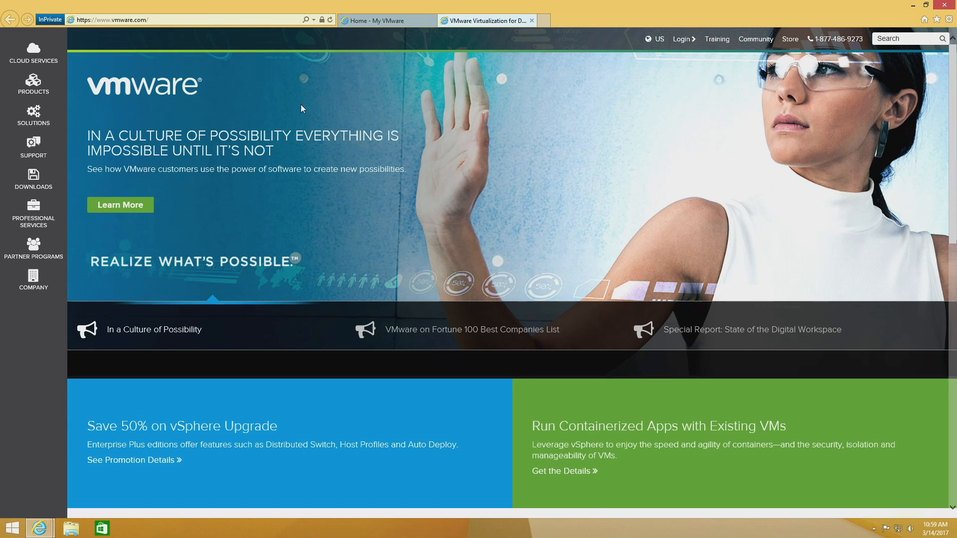
left_click(45, 86)
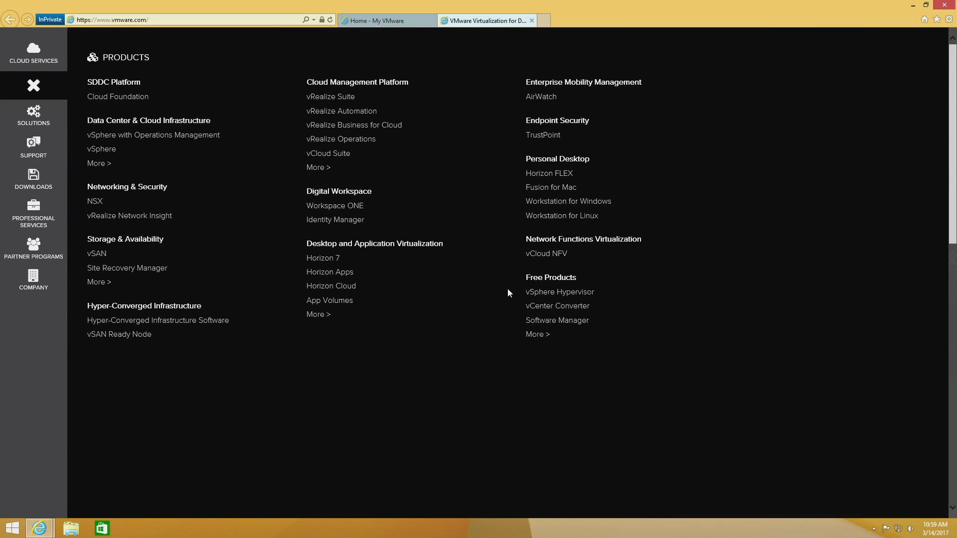
left_click(534, 296)
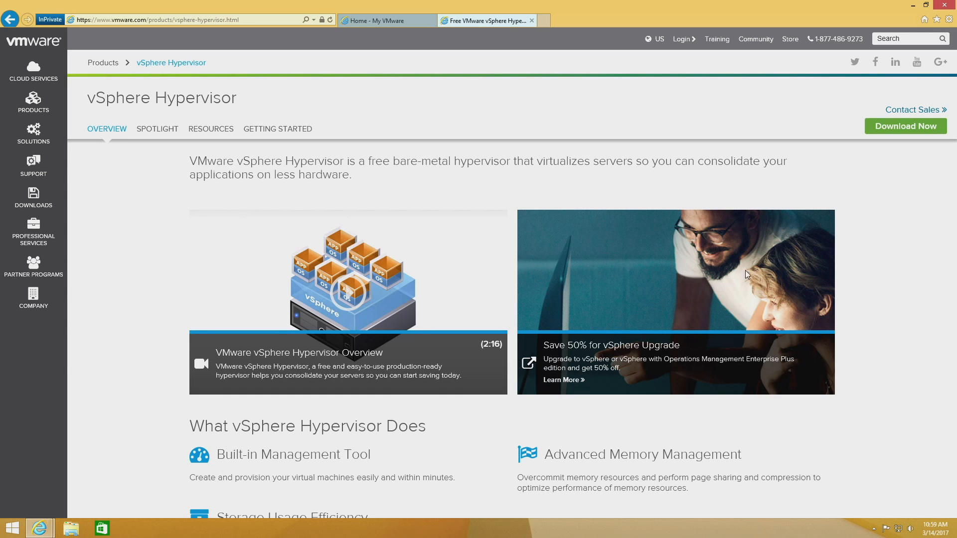
left_click(885, 130)
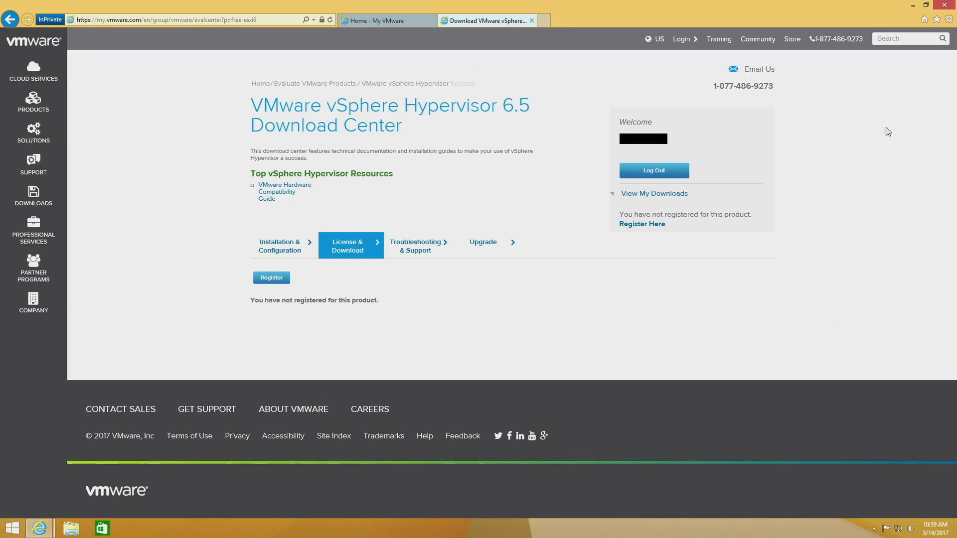
left_click(281, 280)
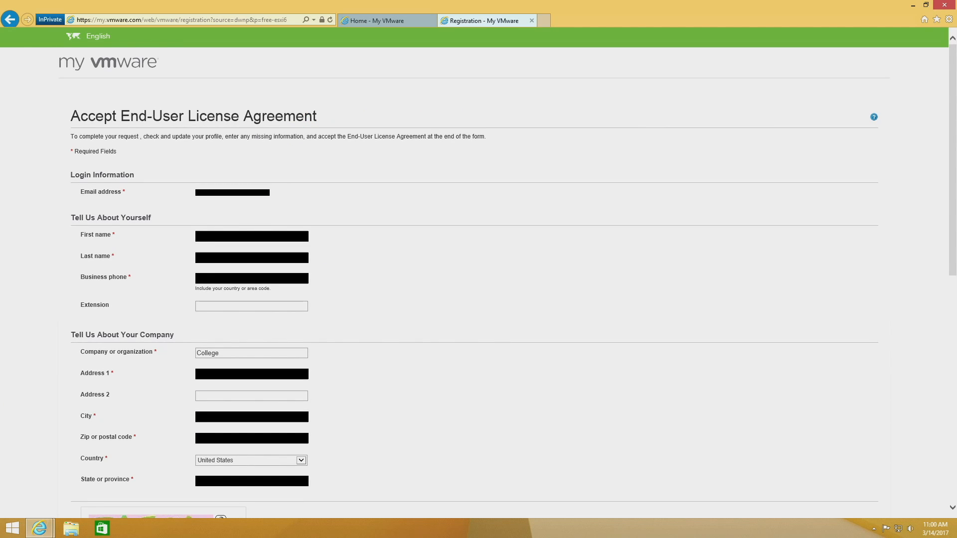
Step: Enter the captcha code, agree to the vSphere Hypervisor End User License Agreement and submit the product registration
scroll(334, 298, "down", 5)
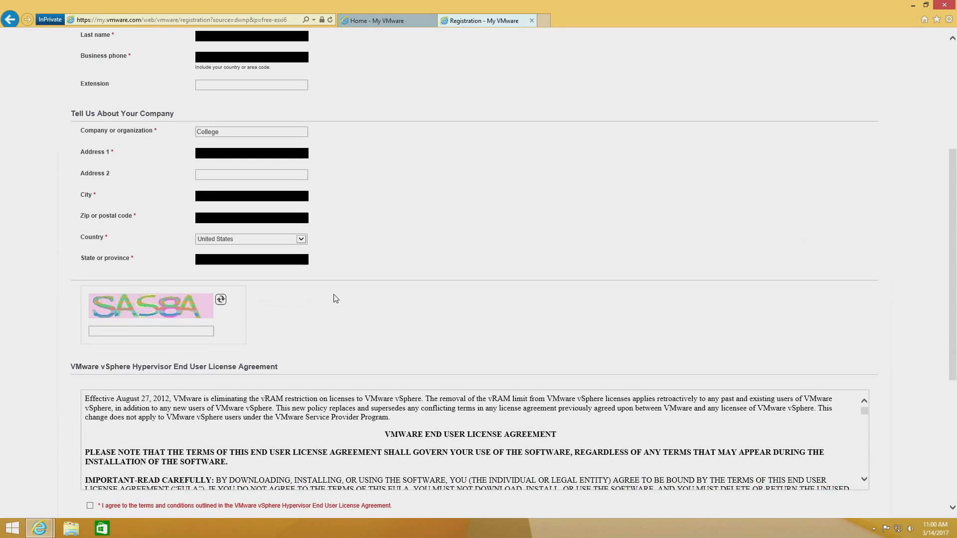
scroll(334, 298, "up", 2)
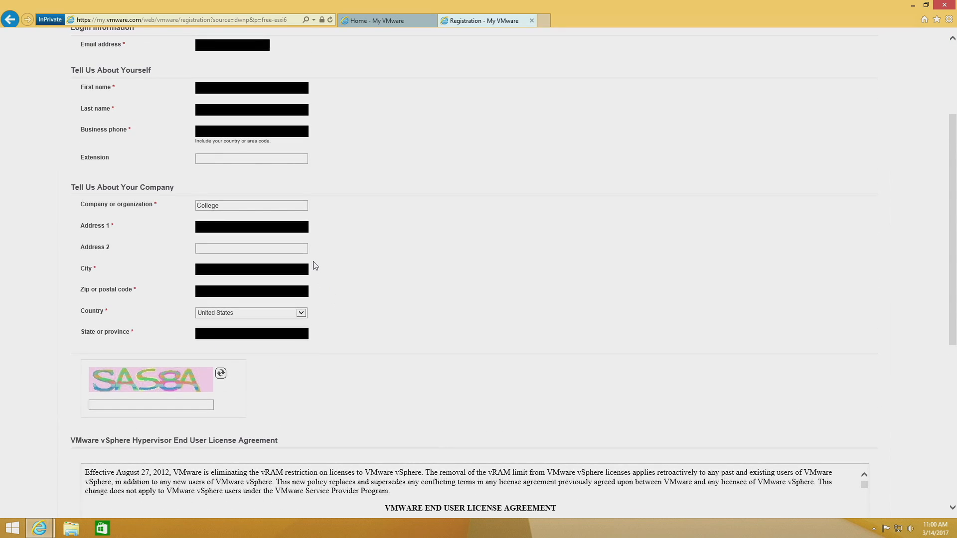
scroll(315, 265, "down", 2)
left_click(204, 331)
type("SAS8A")
scroll(204, 332, "down", 4)
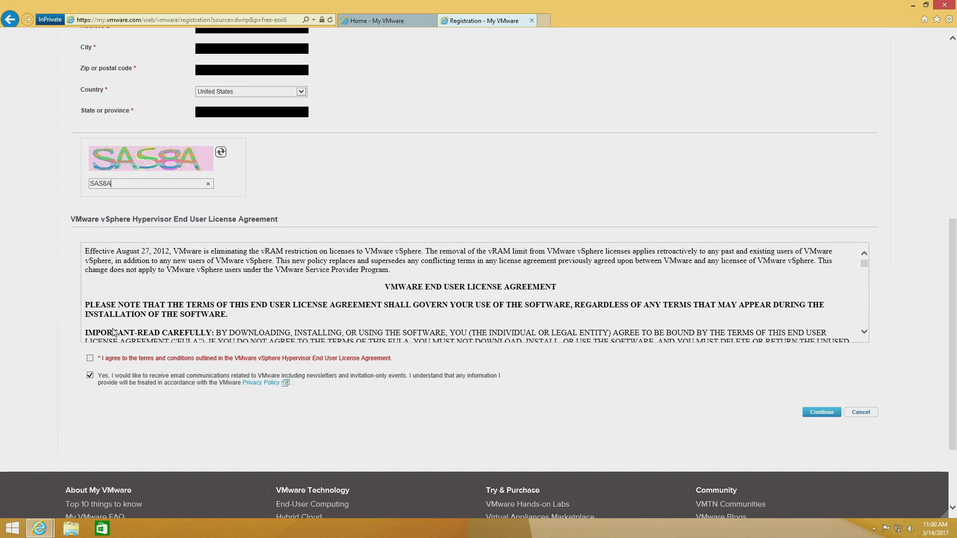
left_click(90, 359)
left_click(817, 412)
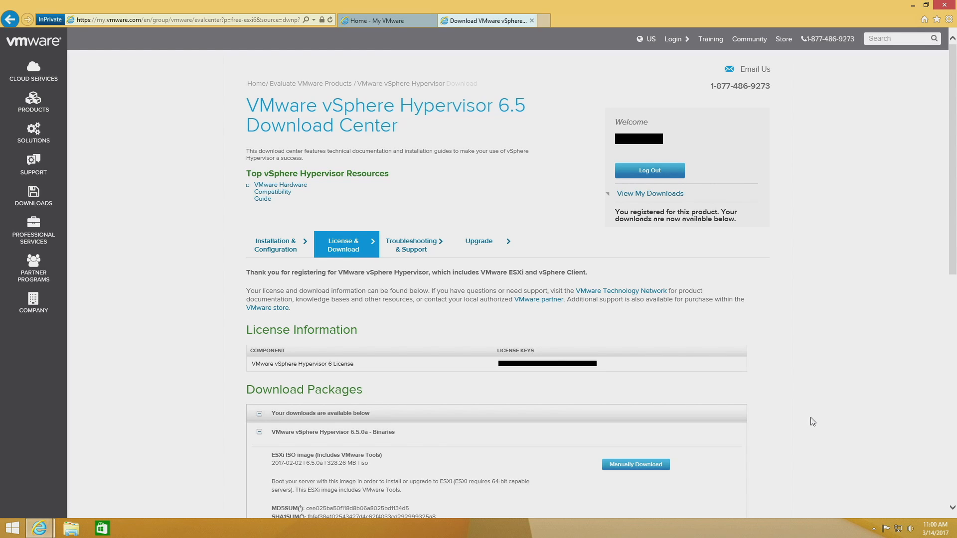
Step: Select the vSphere Hypervisor 6 license key, and download and save the 6.5.0a ESXi ISO image
left_click_drag(500, 367, 584, 367)
scroll(480, 370, "down", 3)
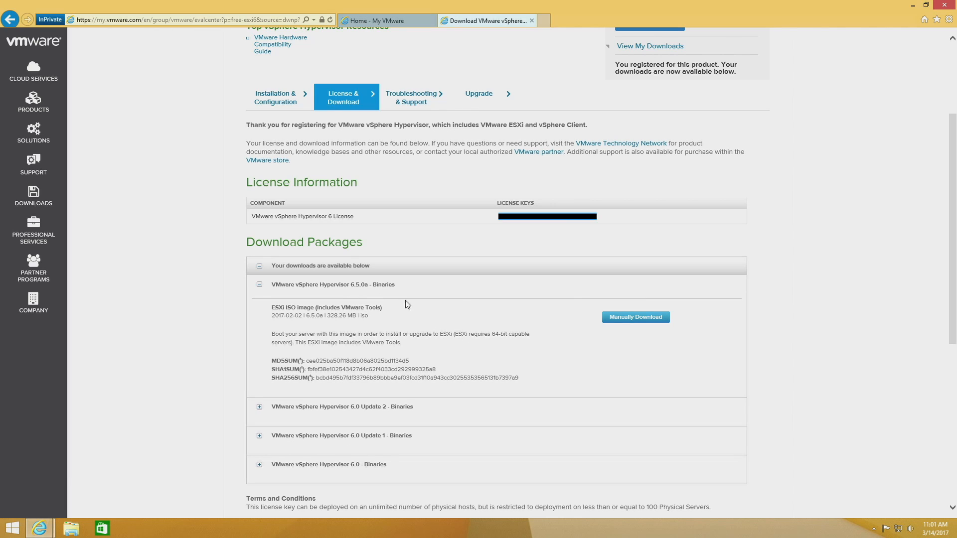
left_click(634, 318)
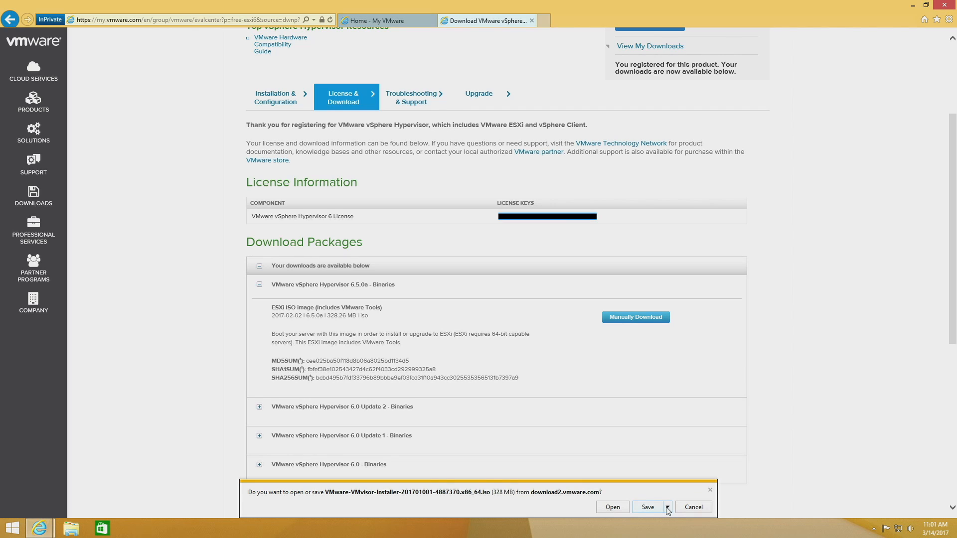
left_click(665, 508)
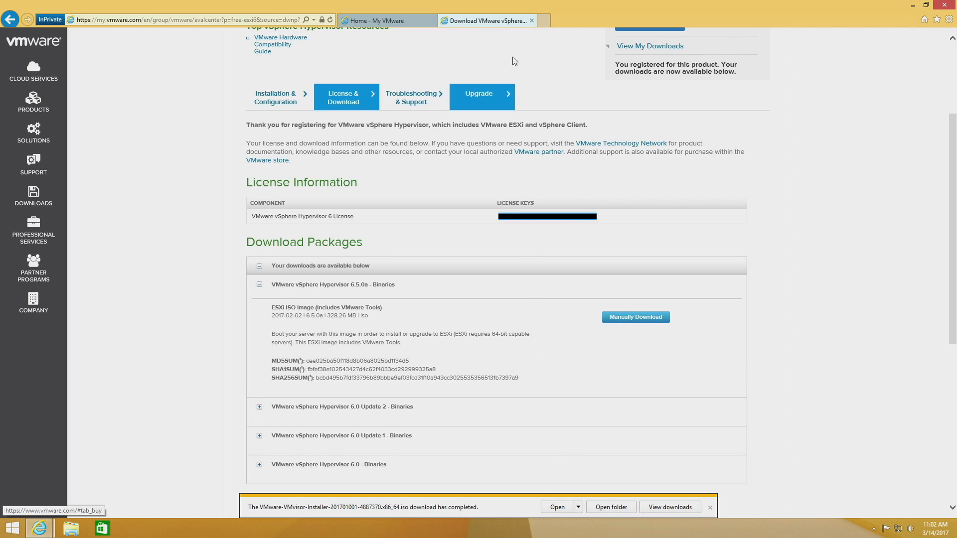
Step: Open the Rufus website at rufus.akeo.ie in a new browser tab
left_click(542, 21)
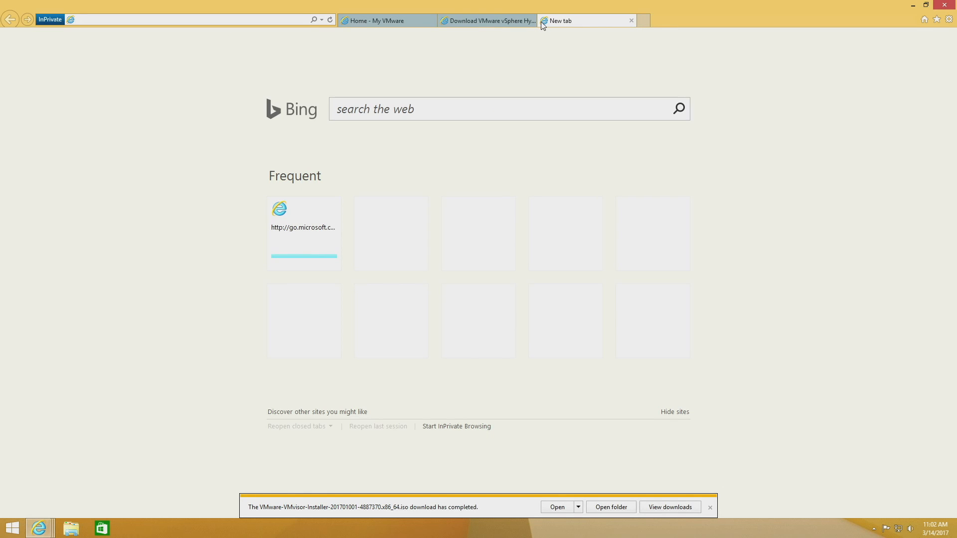
type("ru")
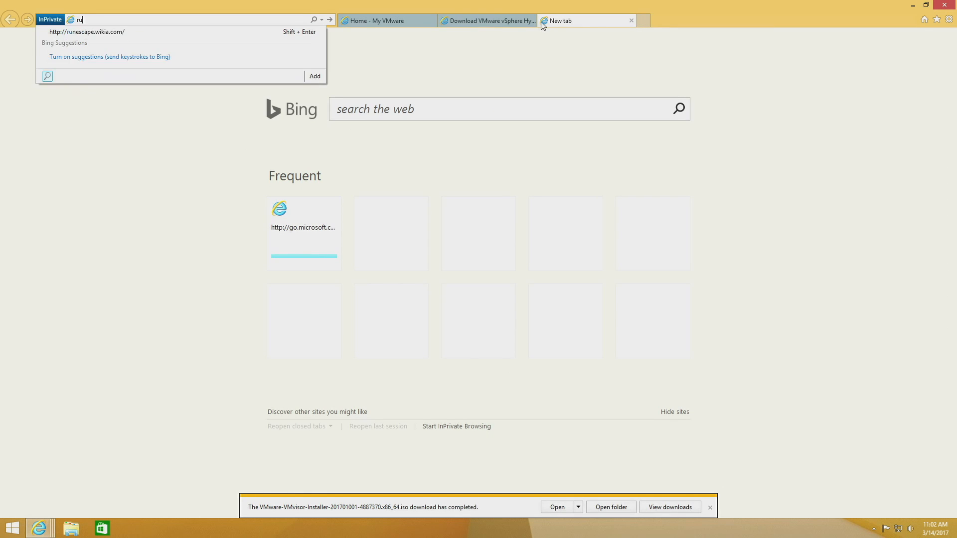
type("fus.ake")
type("o")
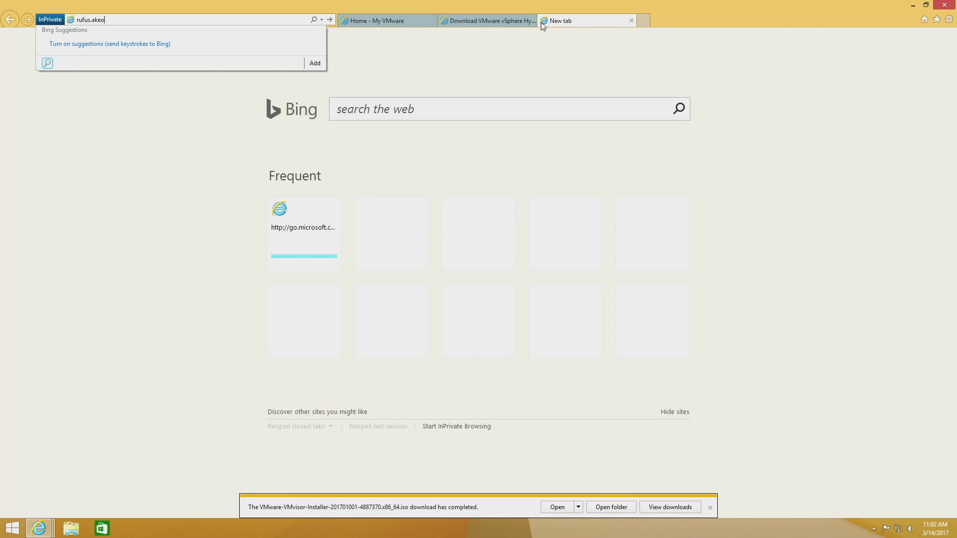
type(".ie")
key("Return")
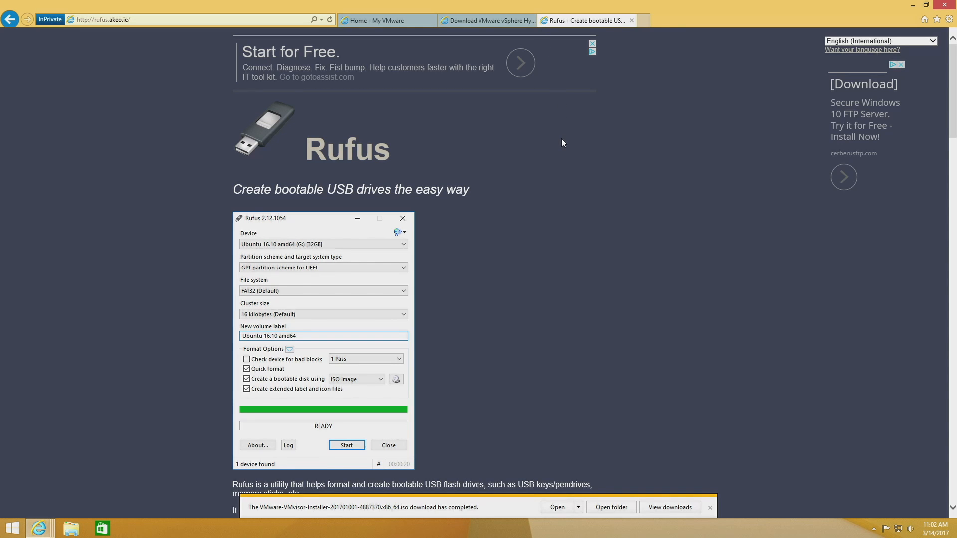
Step: Download Rufus 2.12 Portable from the Download section and save the rufus-2.12p.exe file
scroll(556, 140, "down", 7)
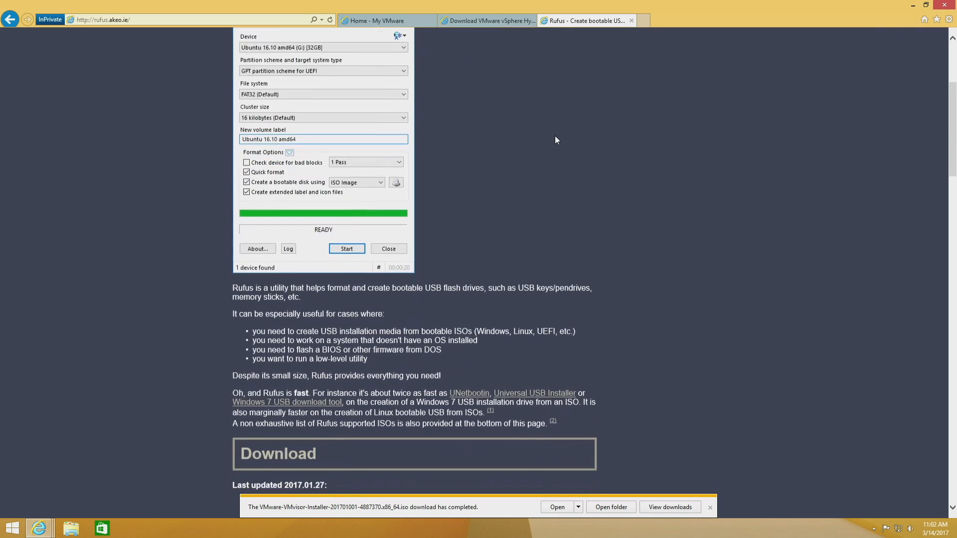
scroll(555, 136, "down", 2)
left_click_drag(317, 215, 240, 212)
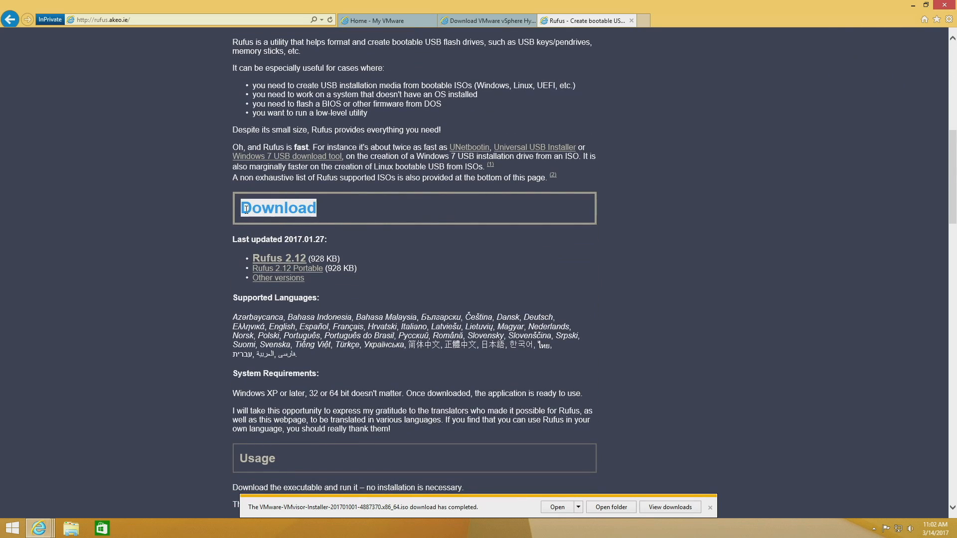
left_click(267, 271)
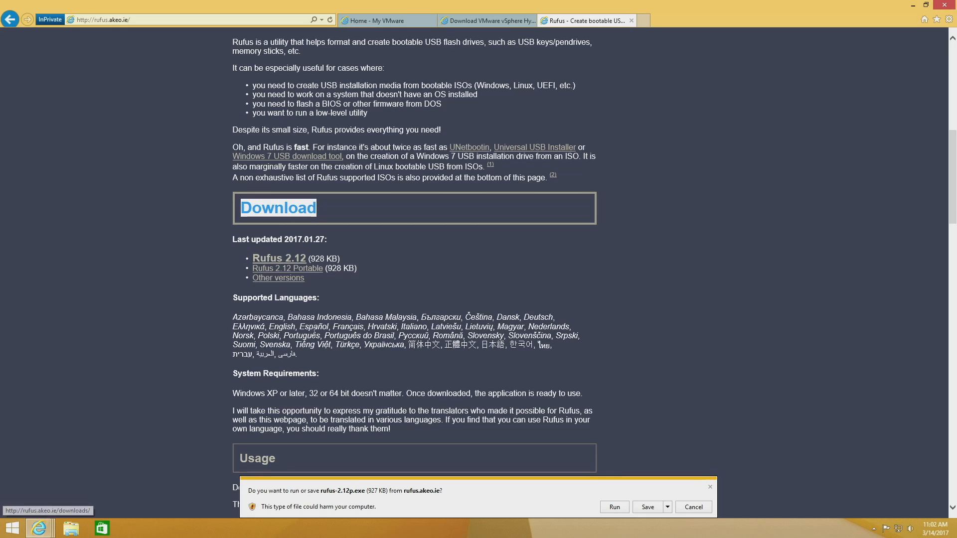
left_click(648, 508)
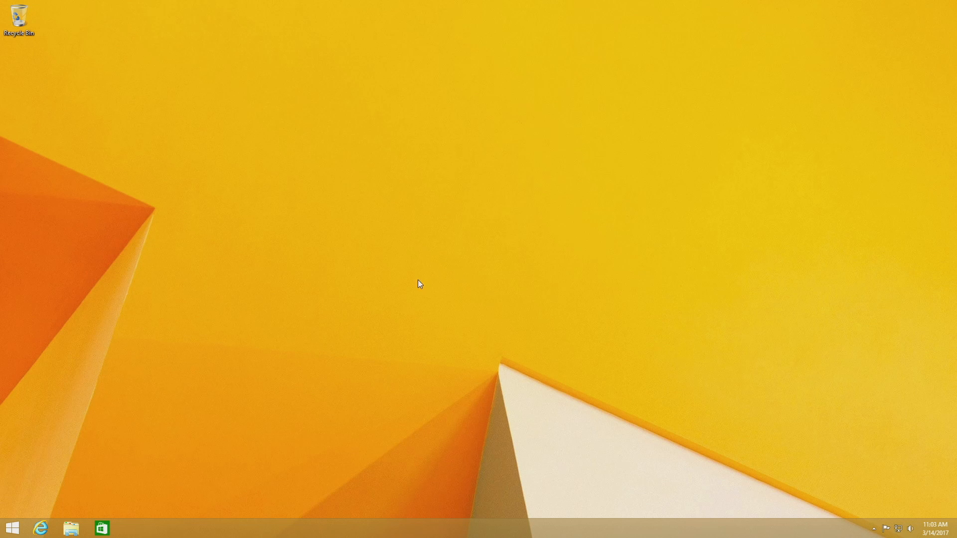
Step: Run rufus-2.12p from the Downloads folder, allow it to make changes to the computer and decline online update checks
left_click(74, 526)
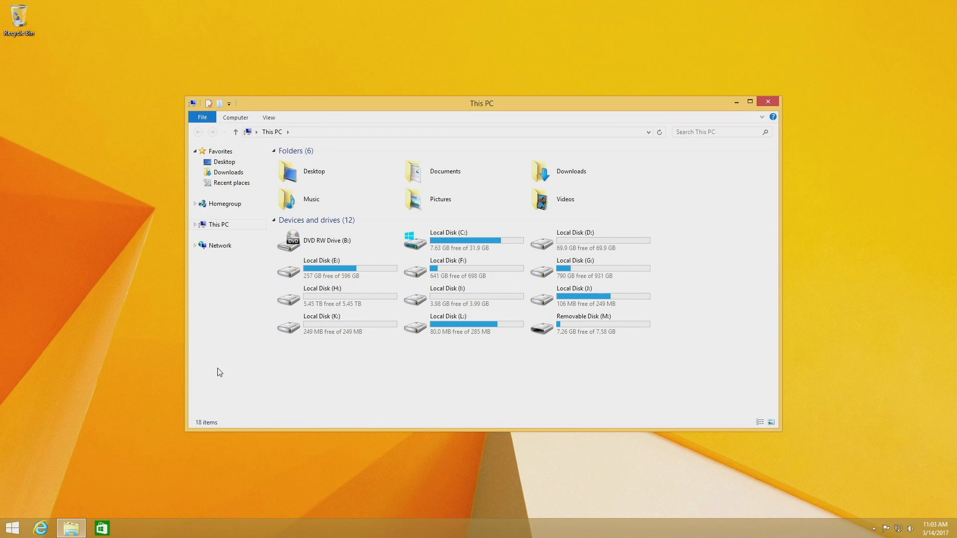
left_click(235, 174)
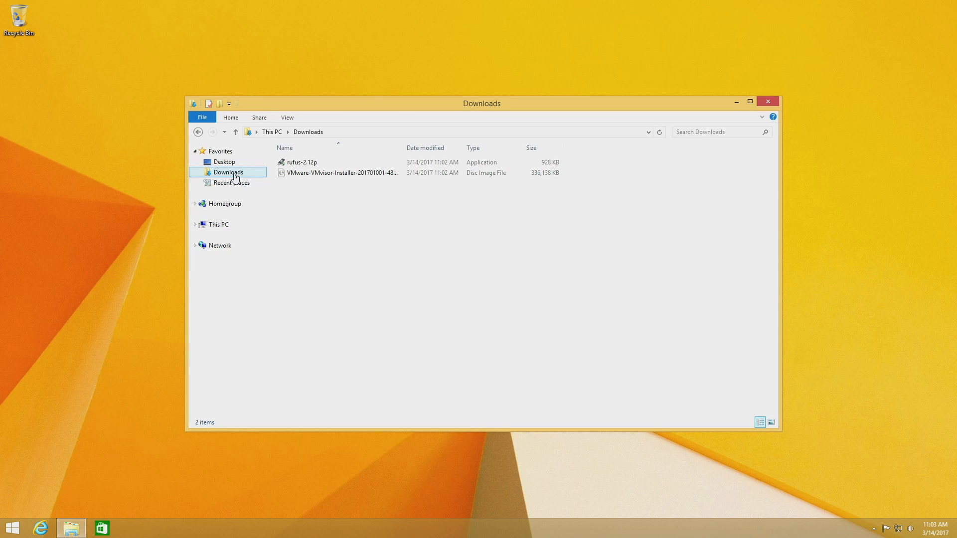
double_click(314, 163)
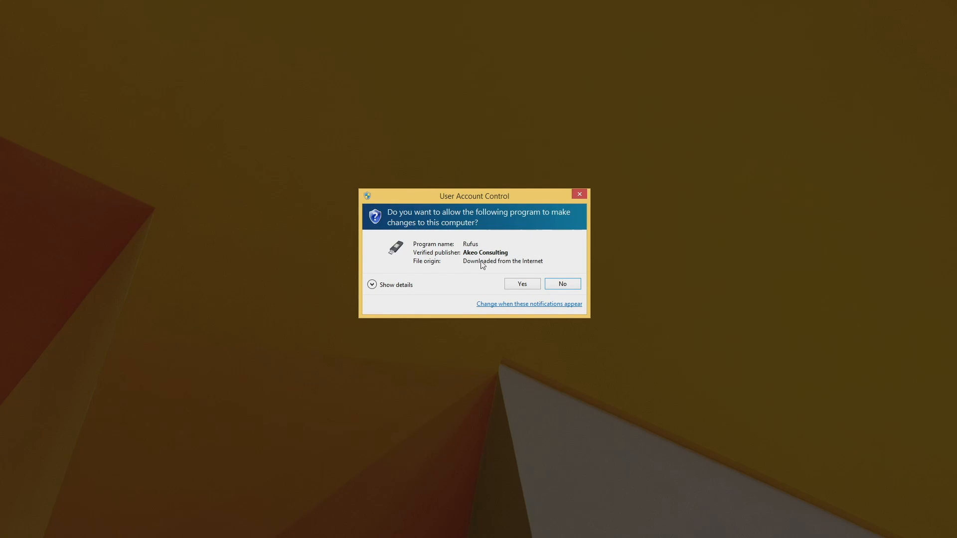
left_click(520, 283)
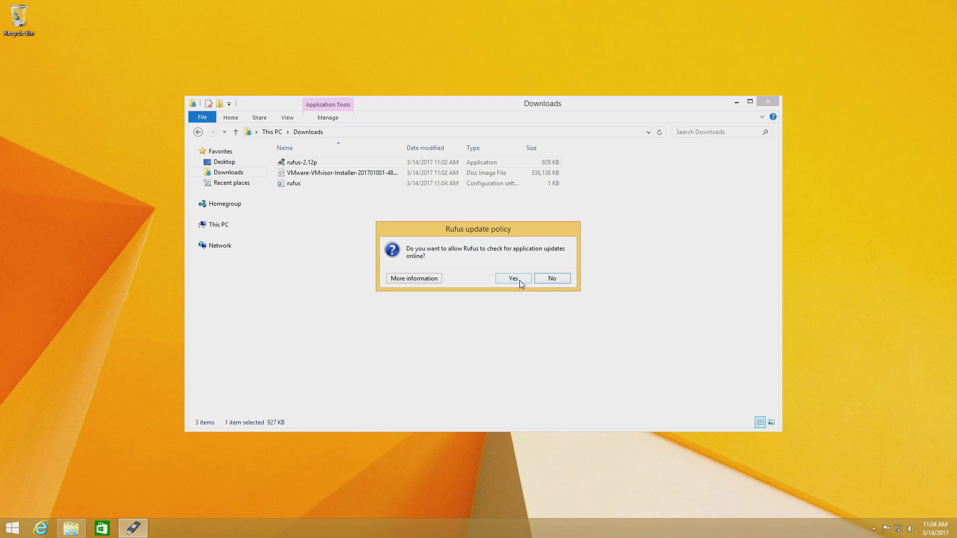
left_click(552, 279)
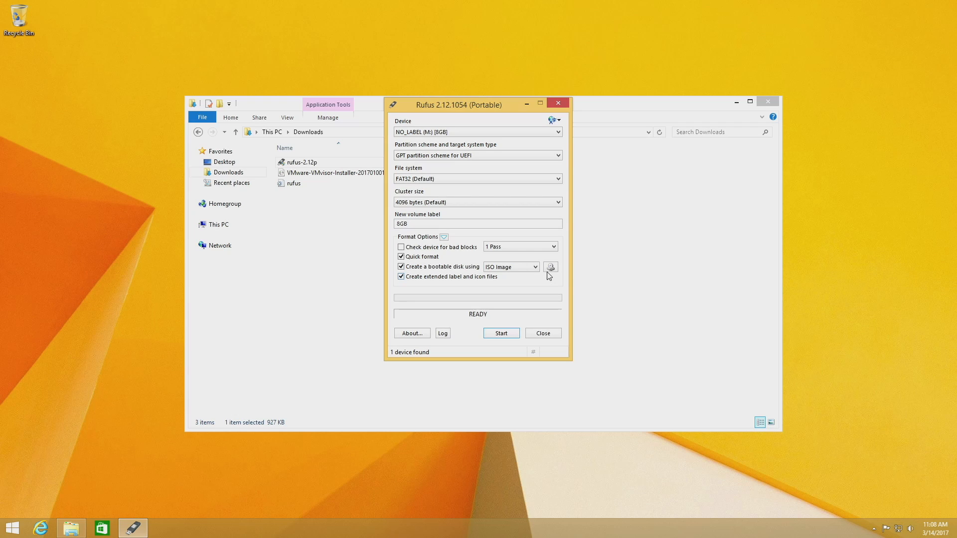
Step: Choose the NO_LABEL (M:) [8GB] device and load the VMware-VMvisor-Installer-201701001-4887370.x86_64 ISO image from Downloads for the bootable disk
left_click(486, 134)
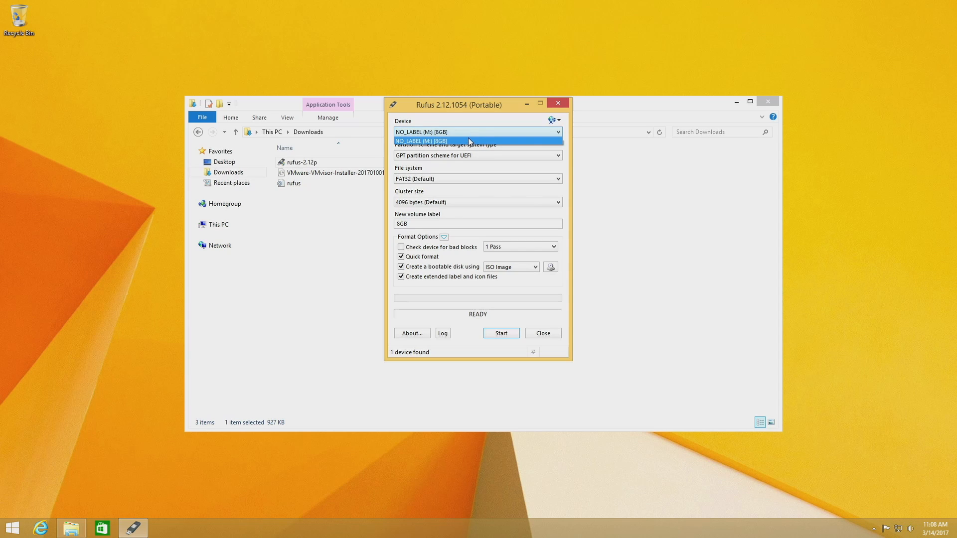
left_click(468, 135)
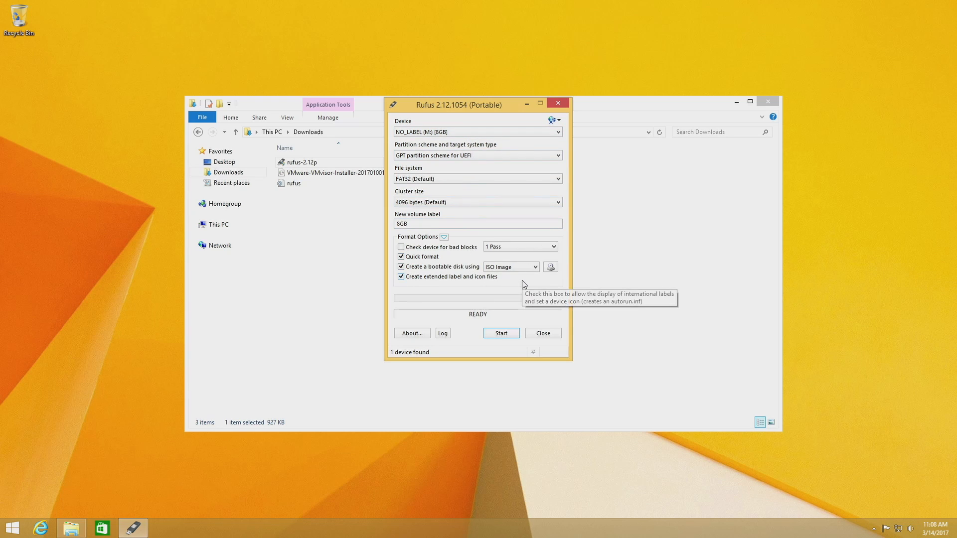
left_click(550, 268)
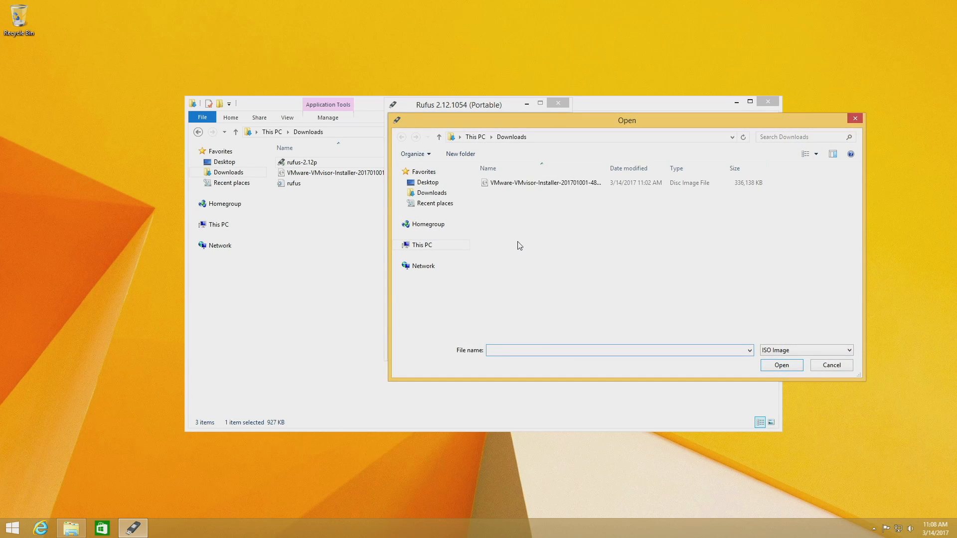
left_click(527, 184)
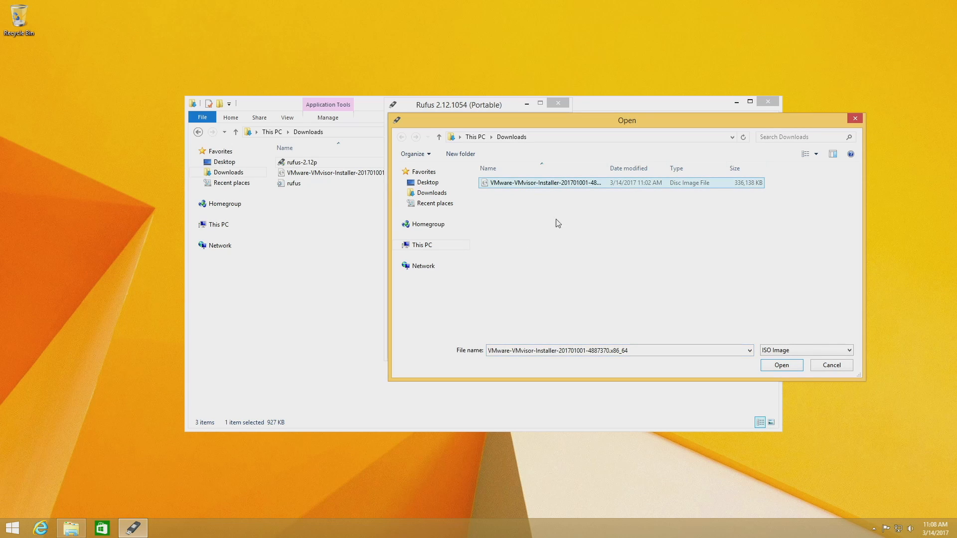
left_click(781, 366)
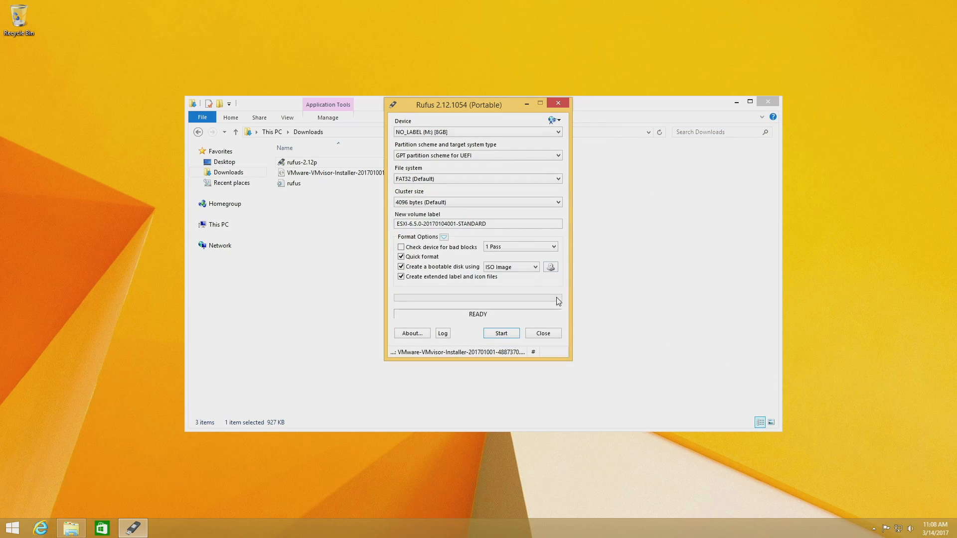
Step: Write the ESXi image to the 8GB USB drive, accepting the erasure of its data, and close Rufus
left_click(501, 333)
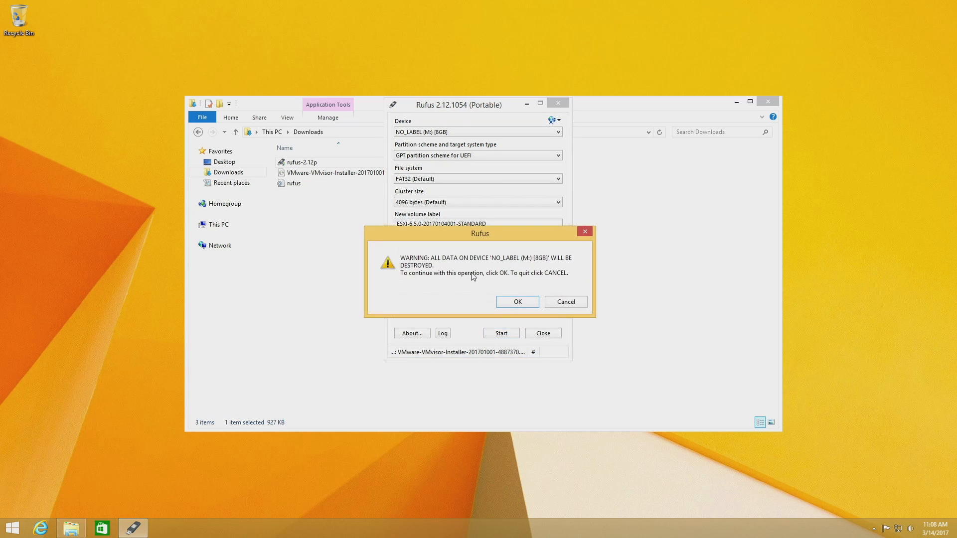
left_click(517, 302)
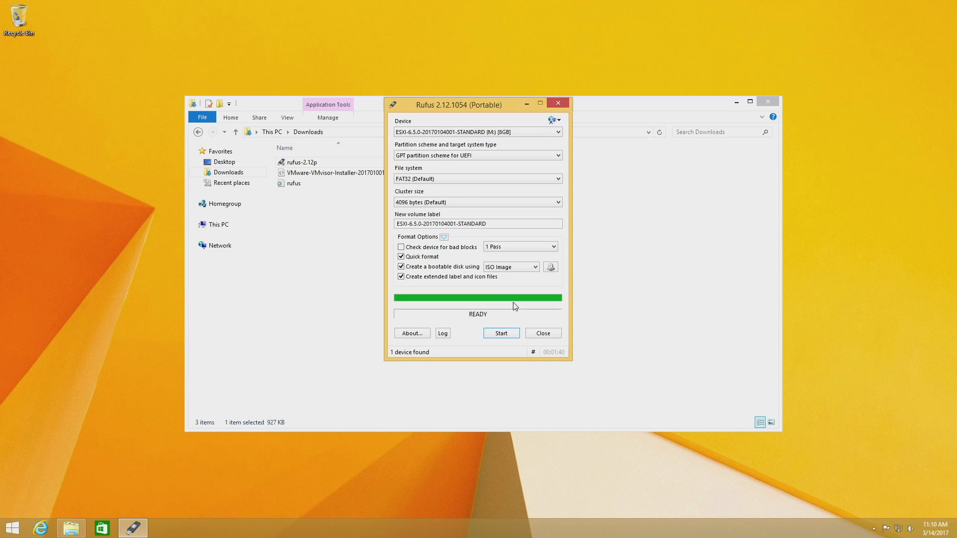
left_click(541, 334)
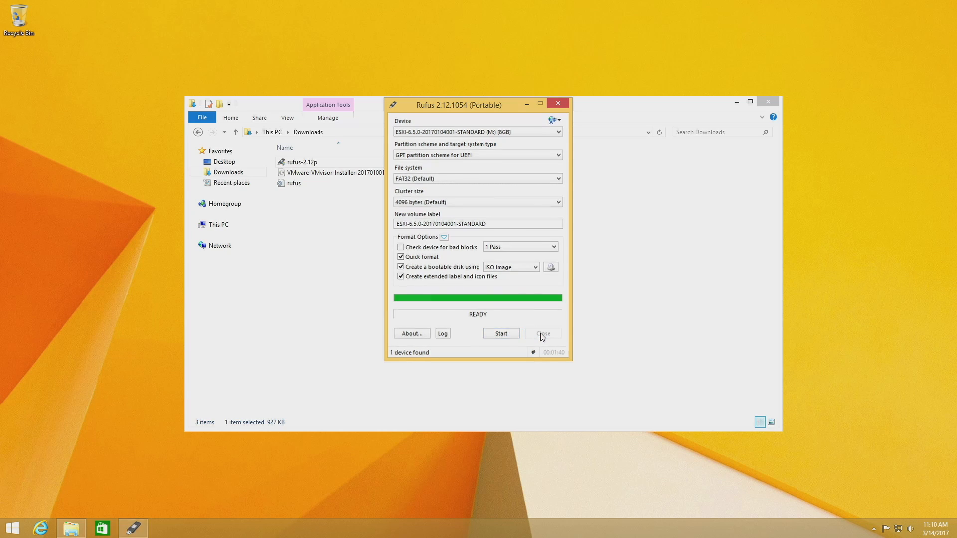
Step: Close the Downloads folder window and restart the computer
left_click(772, 102)
left_click(771, 102)
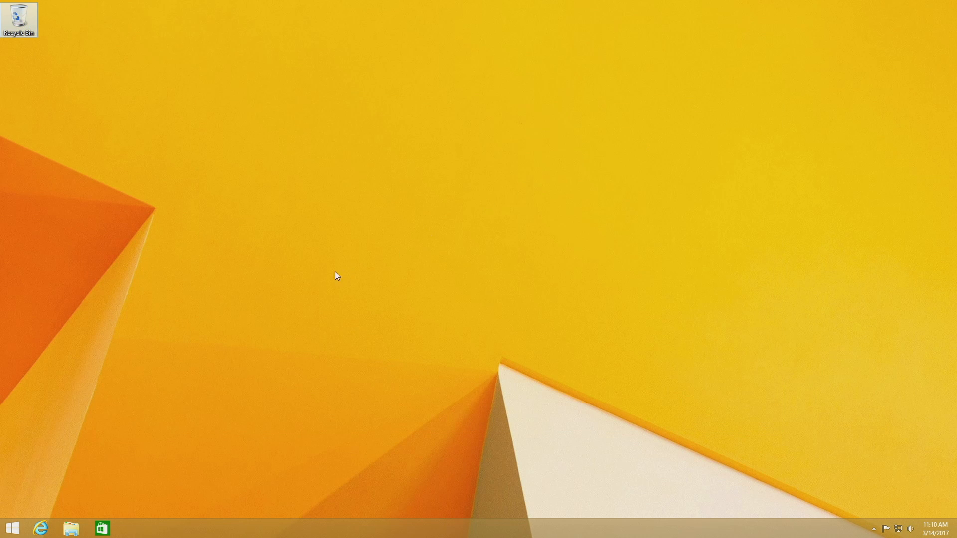
right_click(12, 529)
mouse_move(98, 519)
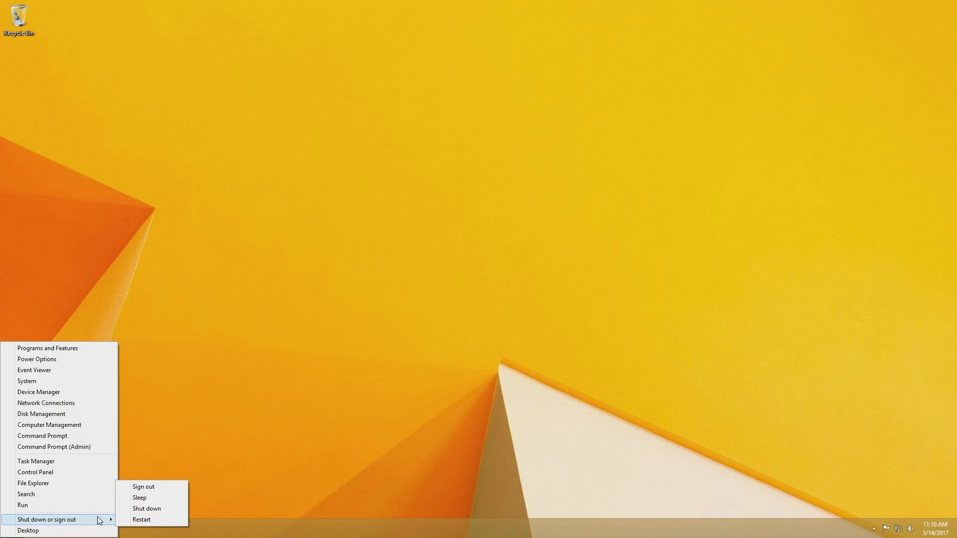
left_click(131, 518)
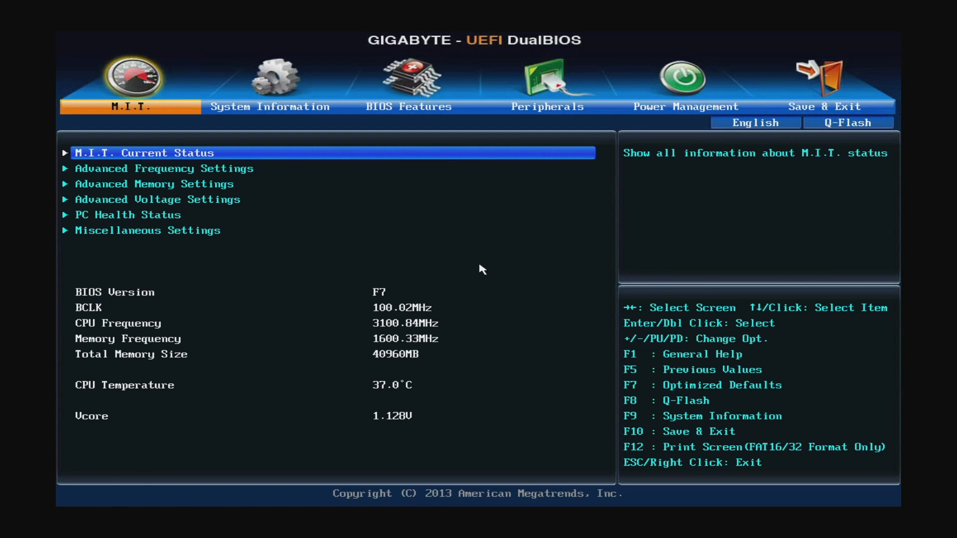
Step: Set Intel(R) VT-d to Enabled in the BIOS Features of the UEFI setup
key("Right")
key("Right")
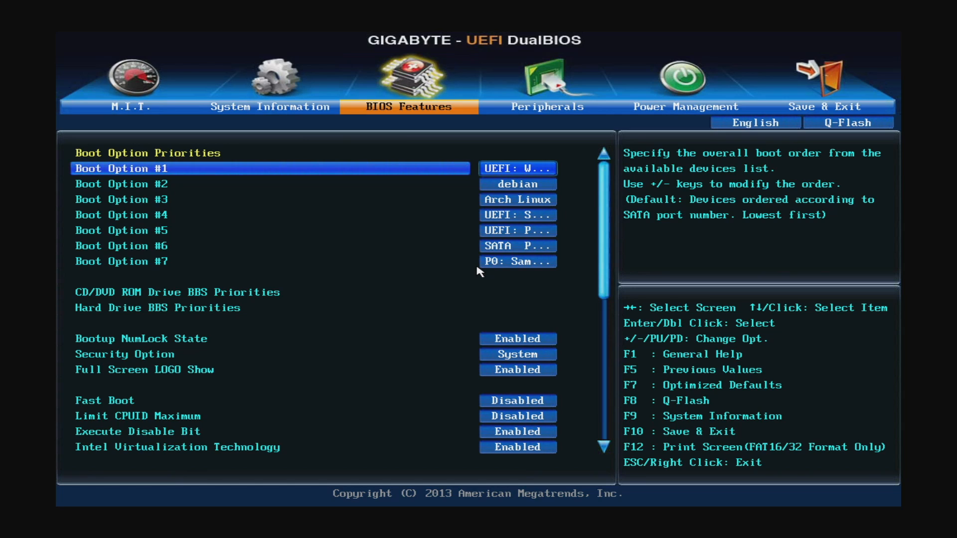
key("Down")
key("Down")
key("Down")
key("Down")
key("Down")
key("Down")
key("Down")
key("Down")
key("Down")
key("Down")
key("Down")
key("Down")
key("Down")
key("Down")
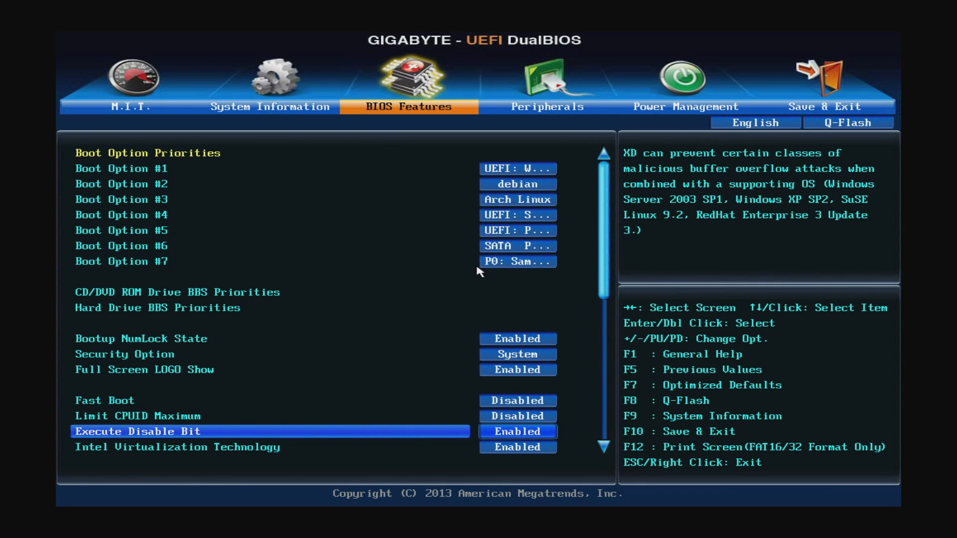
key("Down")
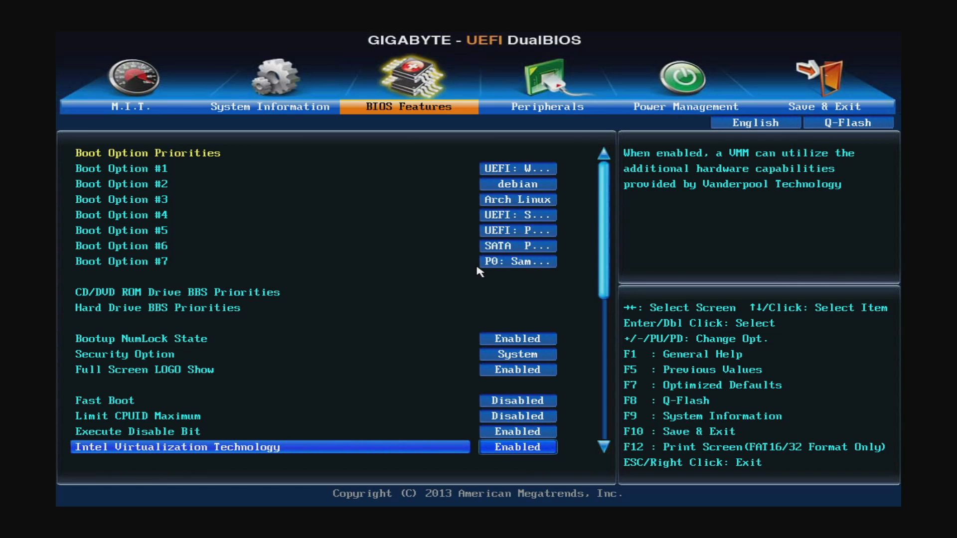
key("Down")
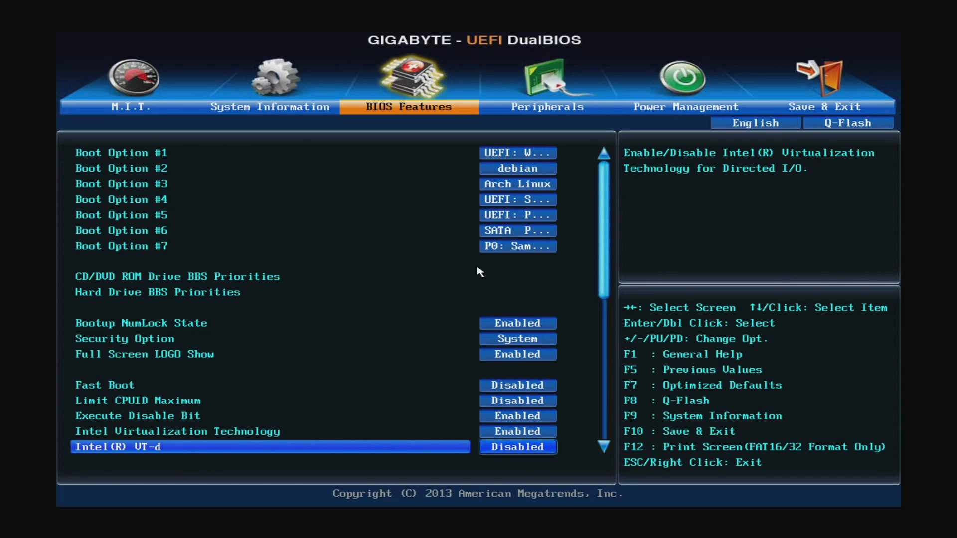
key("Return")
key("Down")
key("Return")
Step: Set the VT-d engine's Coherency Support to Enabled
key("Down")
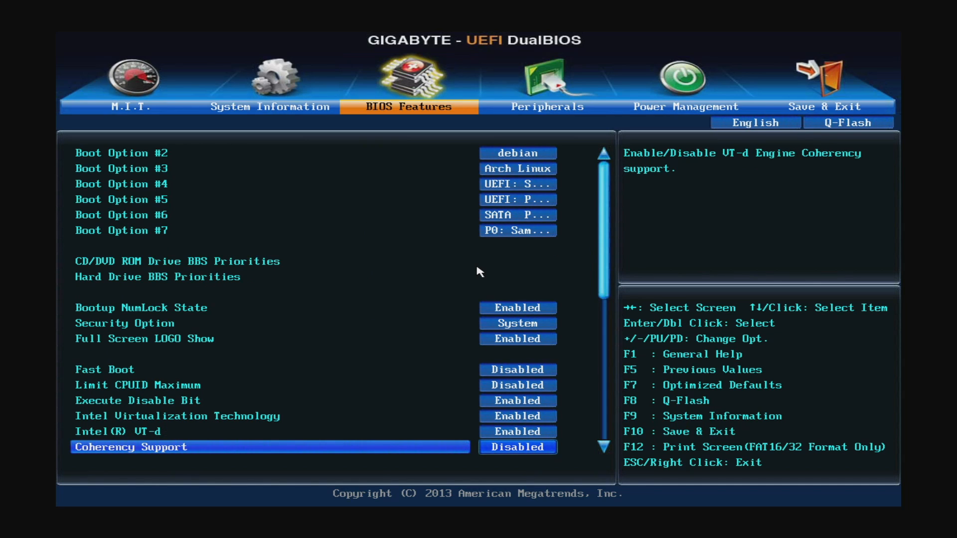
key("Return")
key("Down")
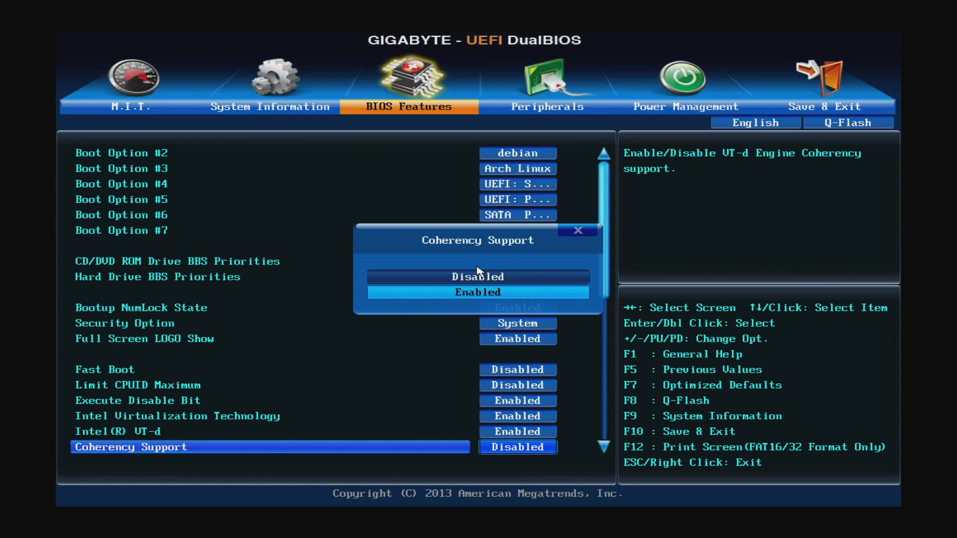
key("Return")
Step: Set Intel(R) I/OAT to Enabled in the BIOS Features
key("Down")
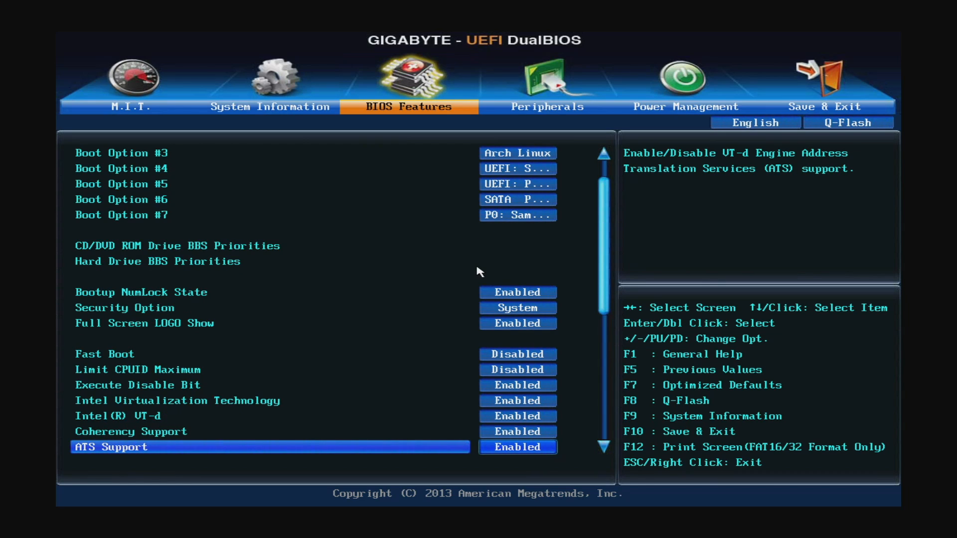
key("Down")
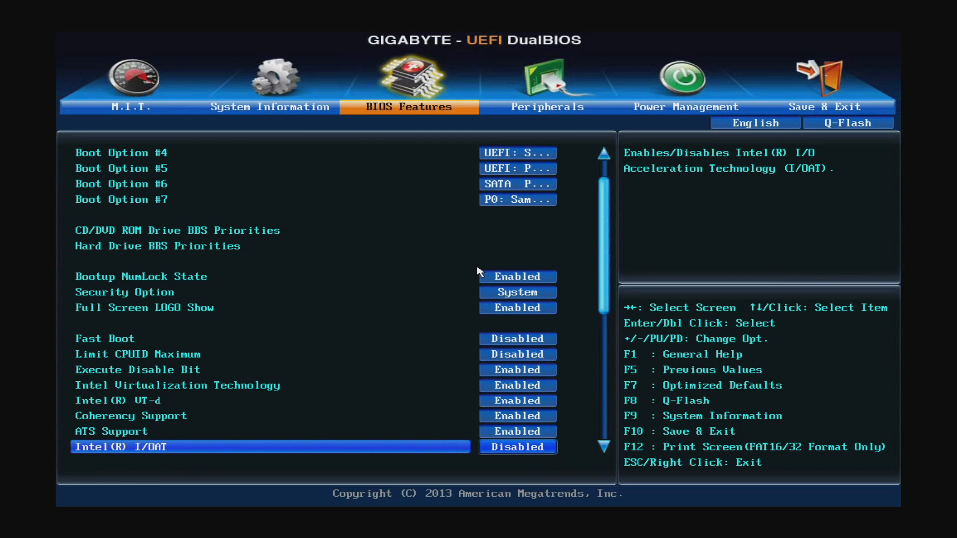
key("Return")
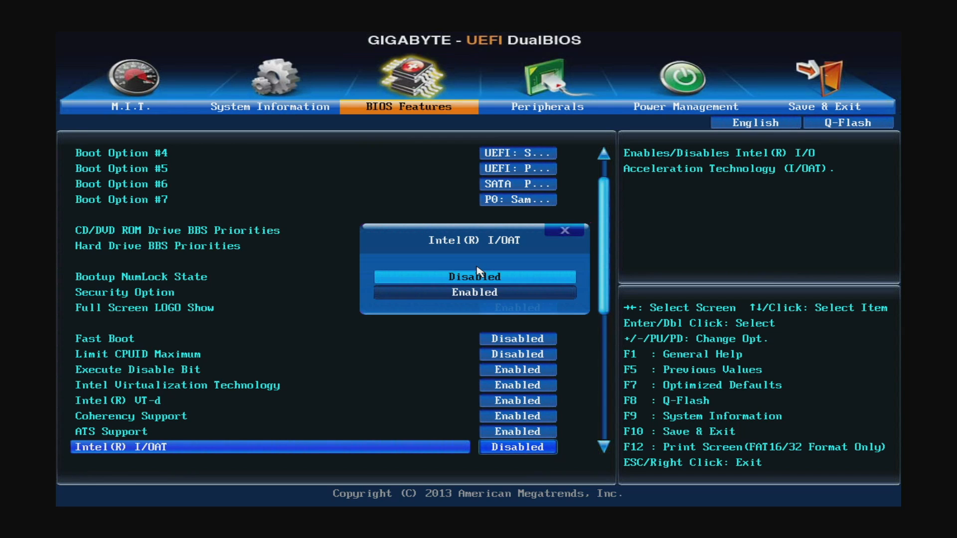
key("Down")
key("Return")
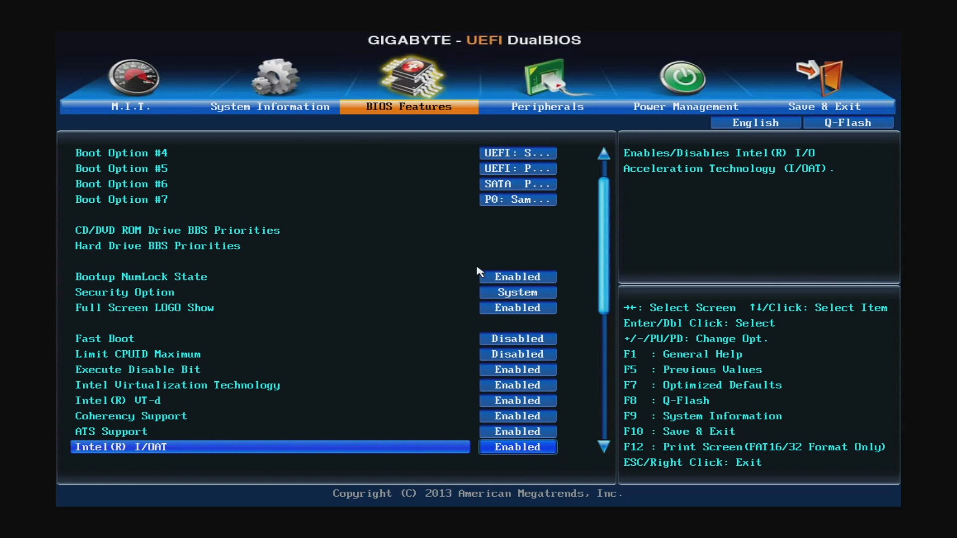
Step: Save the BIOS configuration and reset the computer
key("Right")
key("Right")
key("Right")
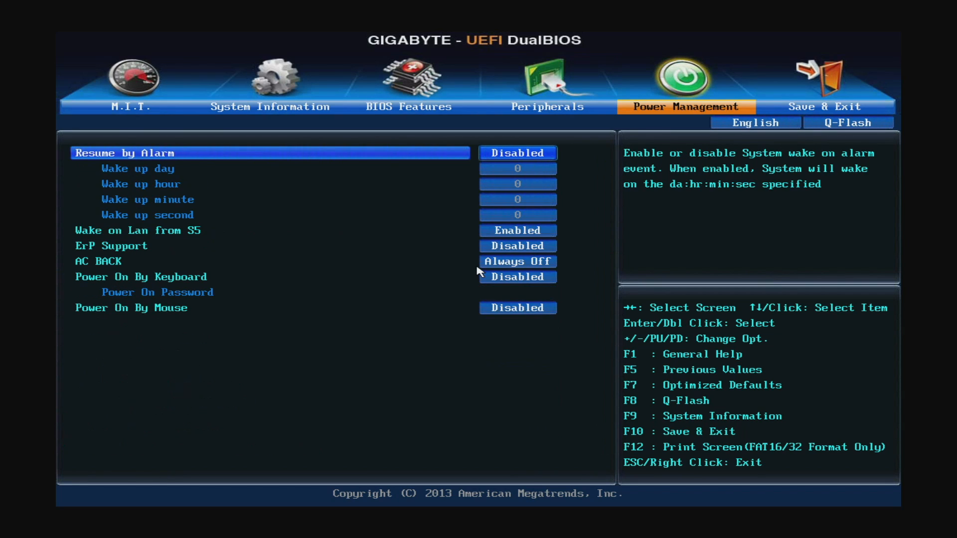
key("Return")
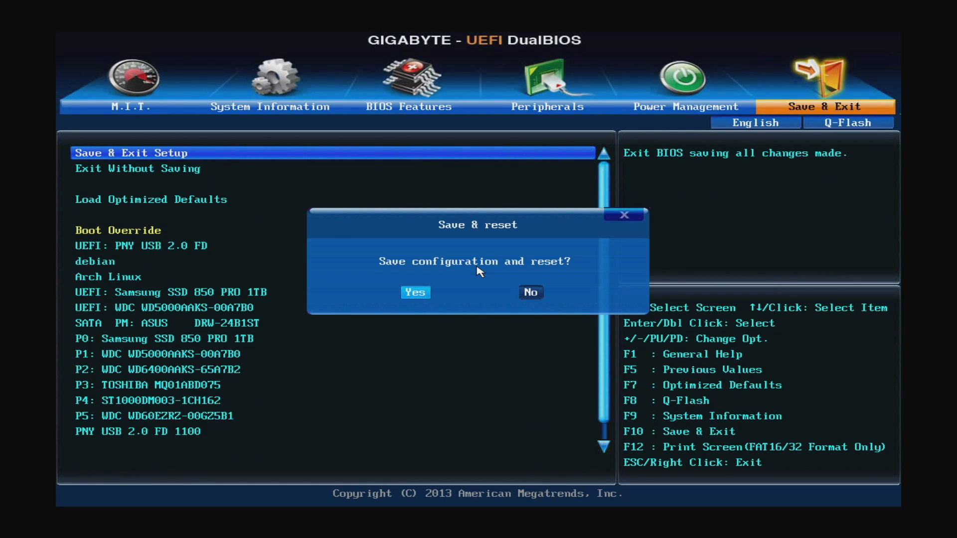
key("Return")
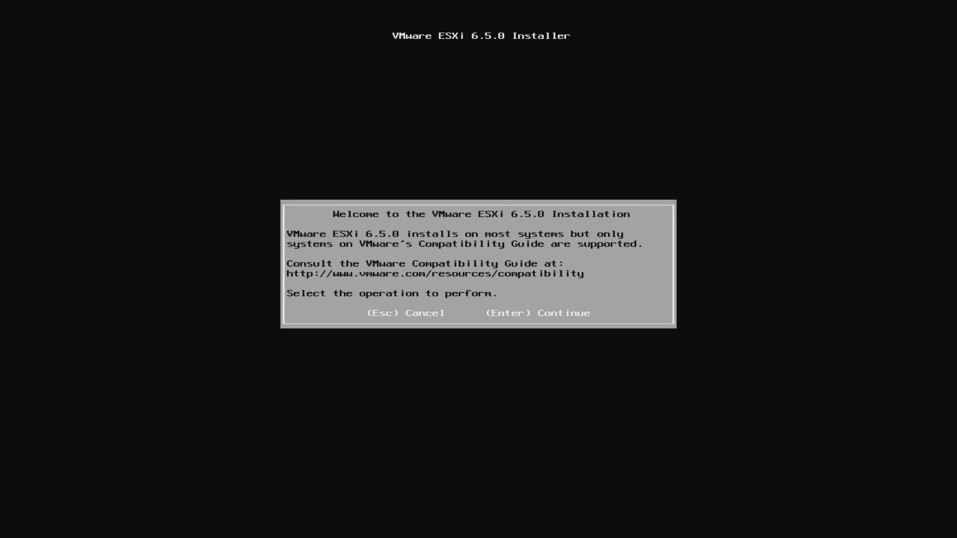
Step: Start the ESXi 6.5.0 installation and accept the End User License Agreement
key("Return")
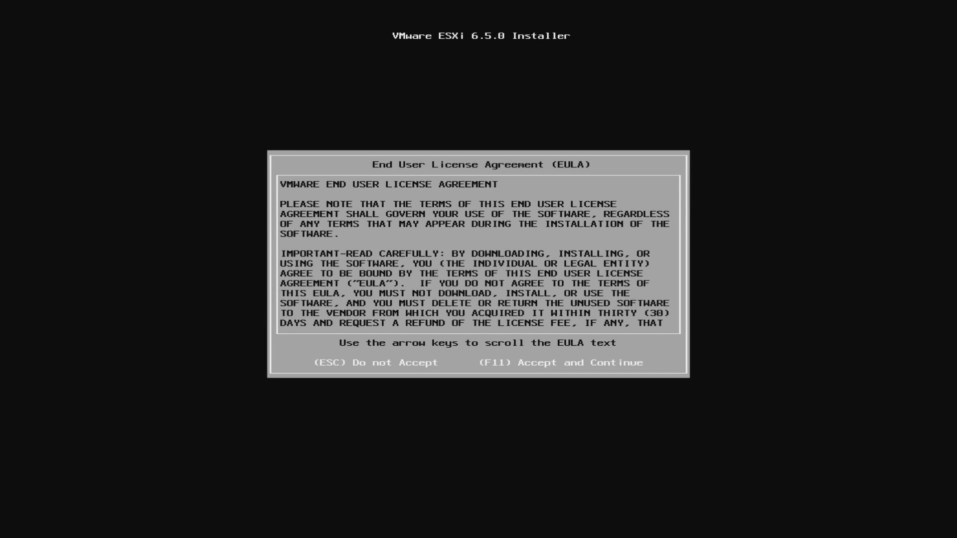
key("F11")
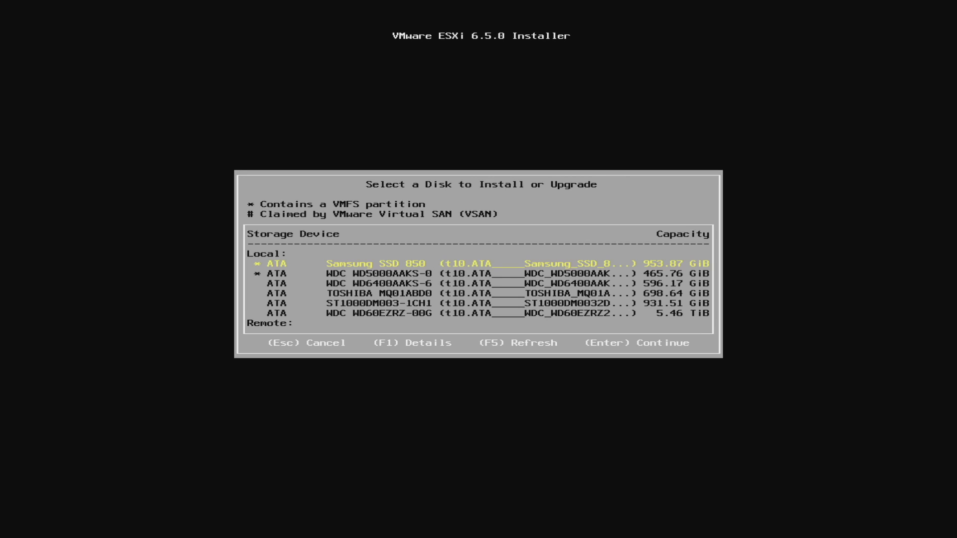
Step: Select the WDC WD5000AAKS disk as the installation target with the option "Install ESXi, preserve VMFS datastore"
key("Down")
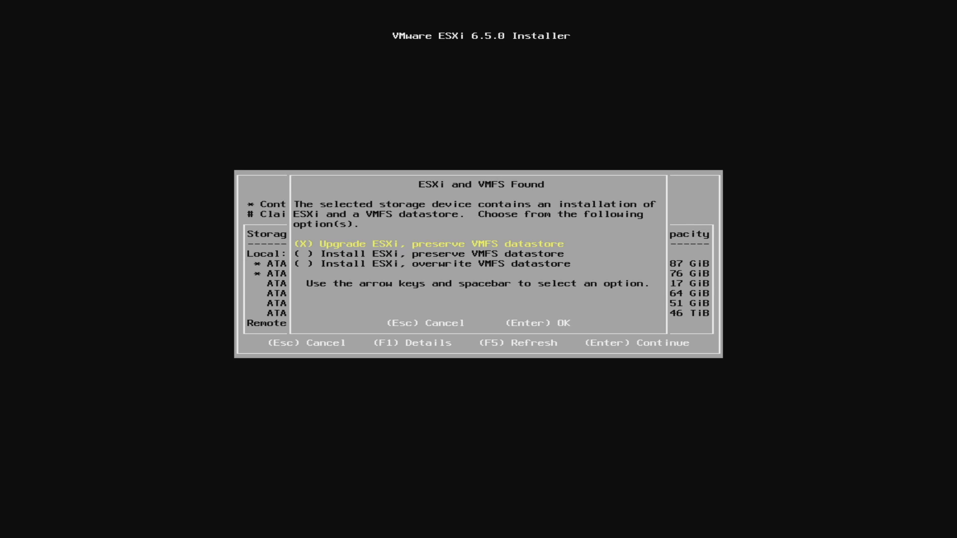
key("Down")
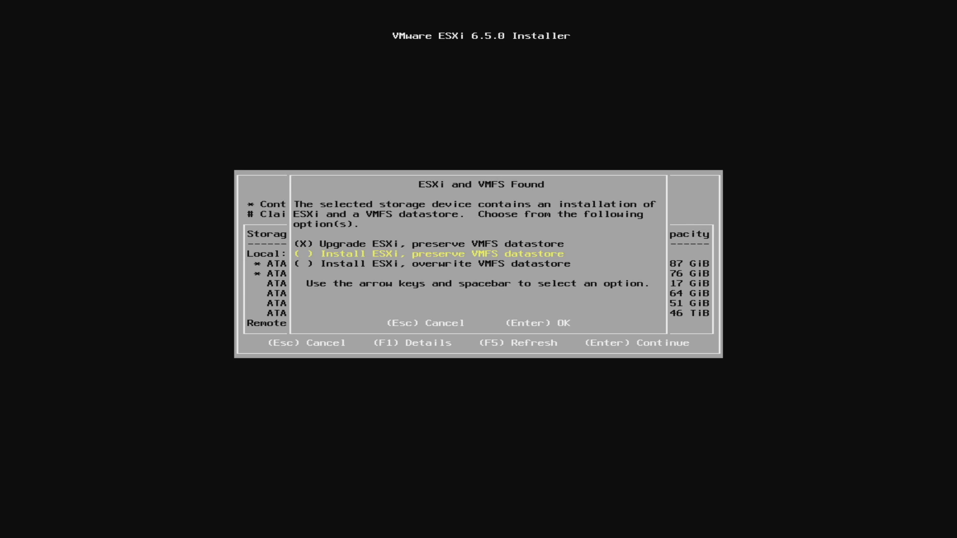
key("space")
key("Return")
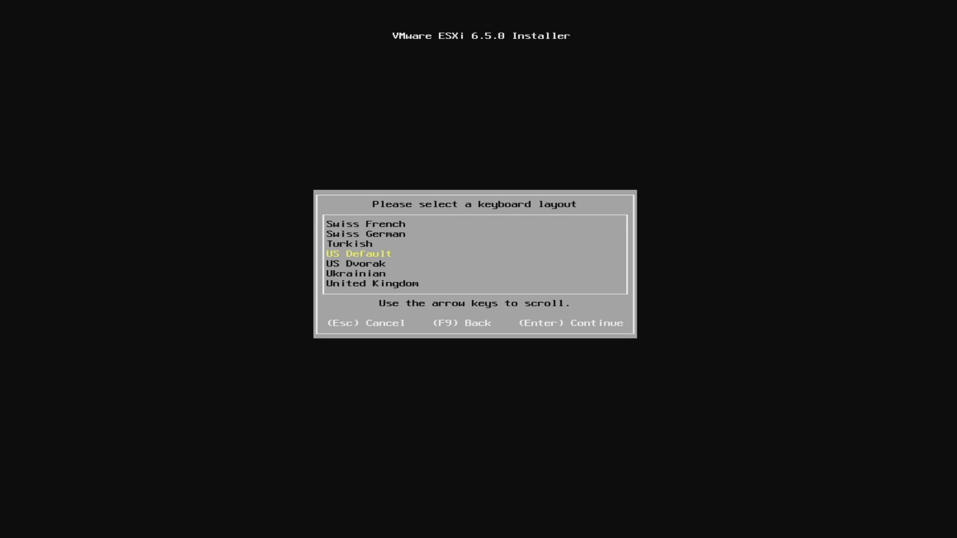
Step: Accept the US Default keyboard layout, then install ESXi 6.5.0 on the chosen disk and reboot the server
key("Return")
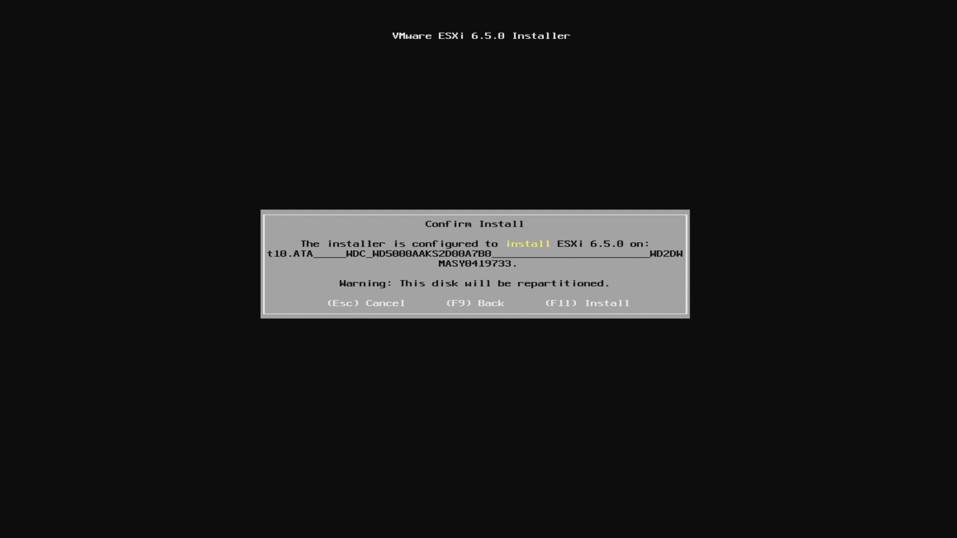
key("F11")
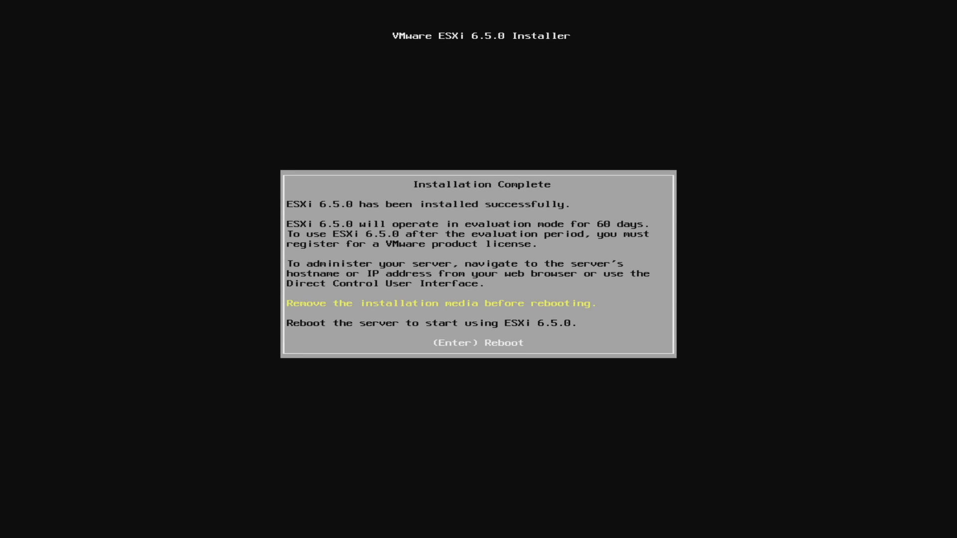
key("Return")
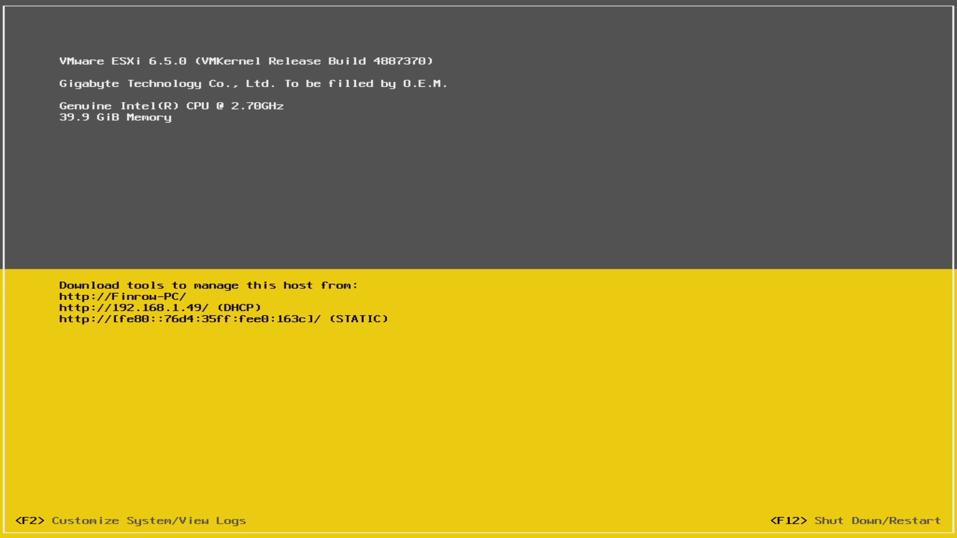
Step: Log in to System Customization as root and open the management network configuration
key("F2")
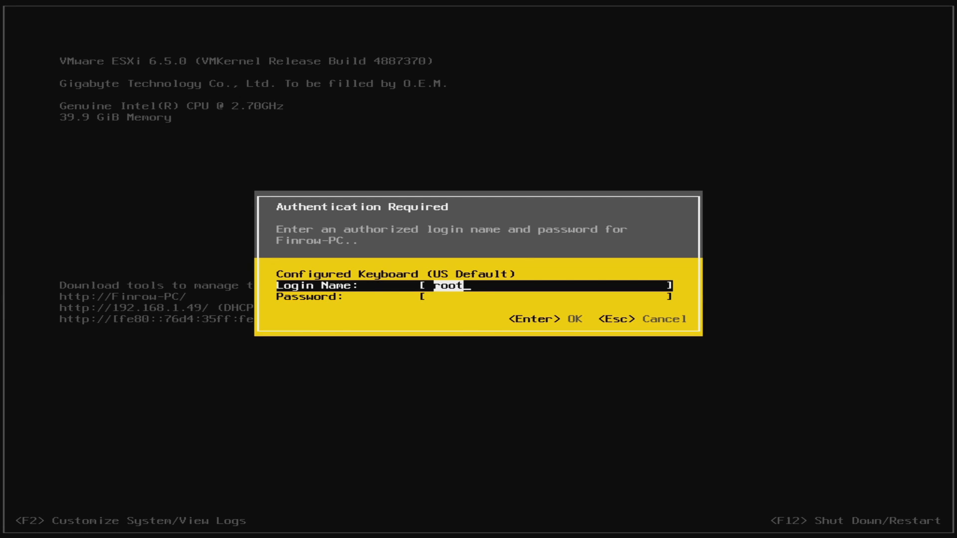
key("Return")
key("Down")
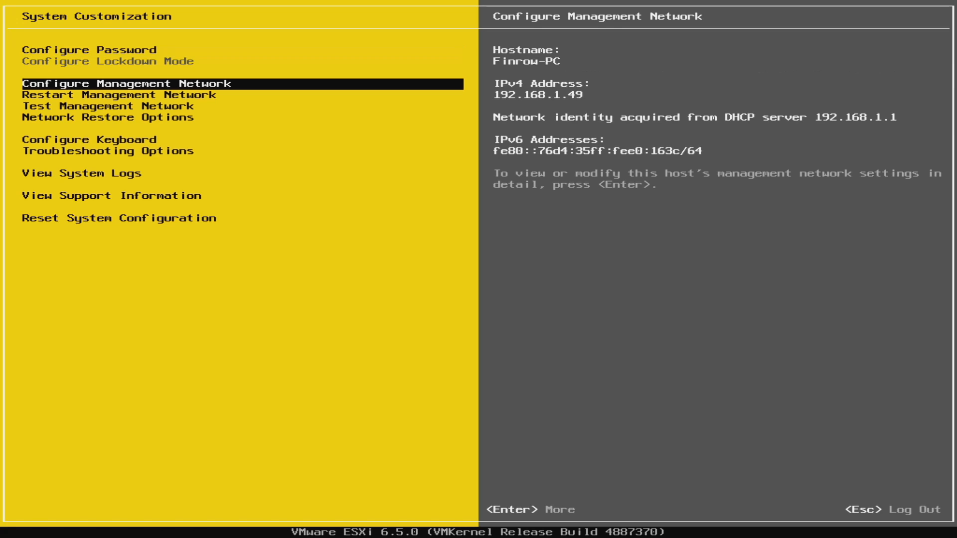
key("Return")
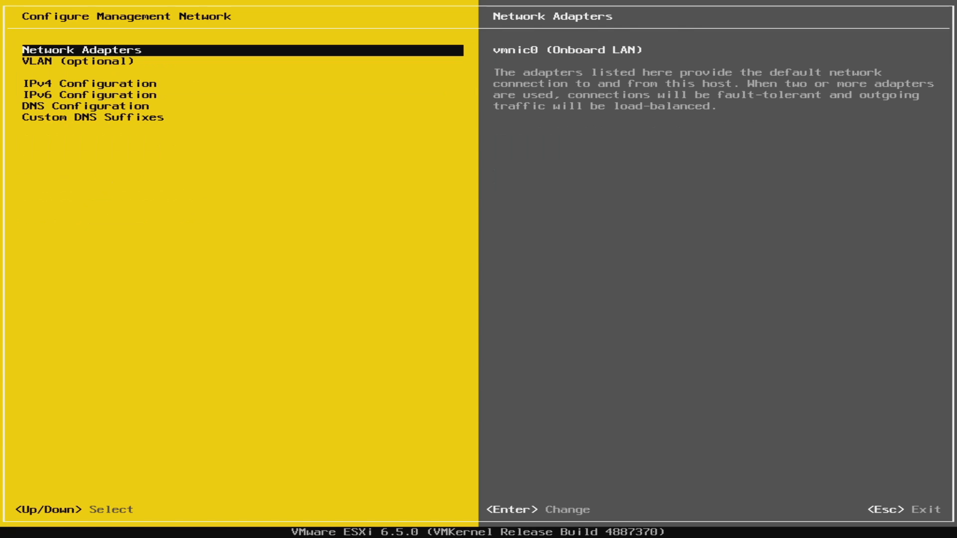
Step: Set a static IPv4 address of 192.168.1.10, keeping subnet mask 255.255.255.0 and default gateway 192.168.1.1
key("Down")
key("Down")
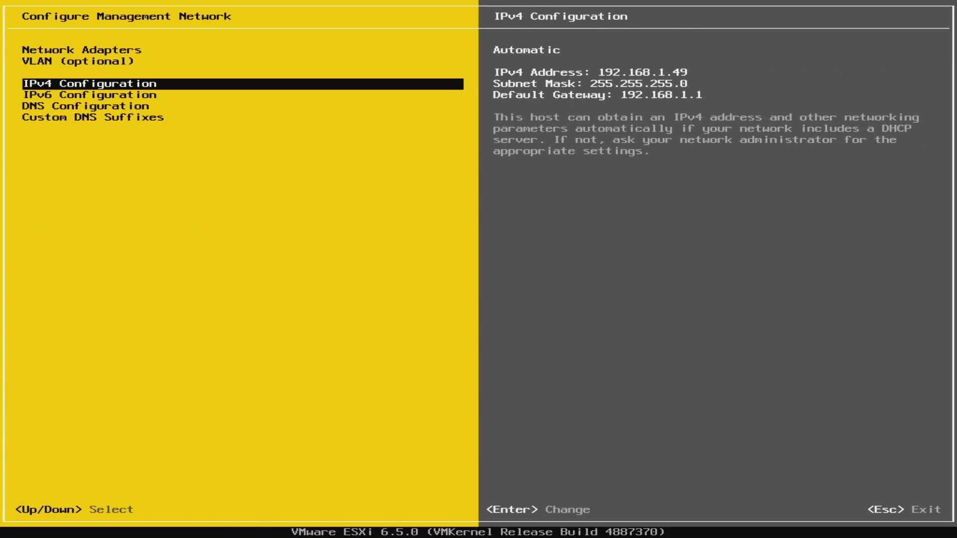
key("Return")
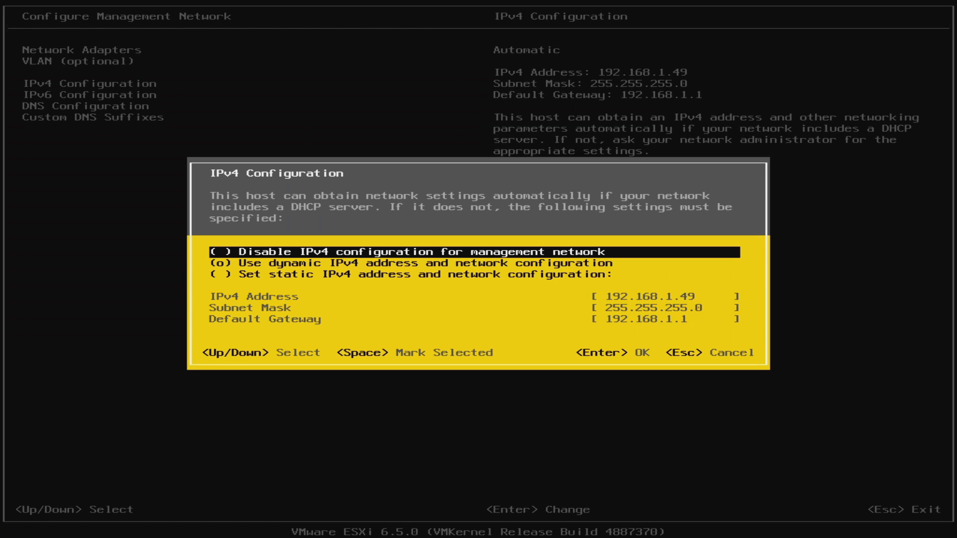
key("Down")
key("Down")
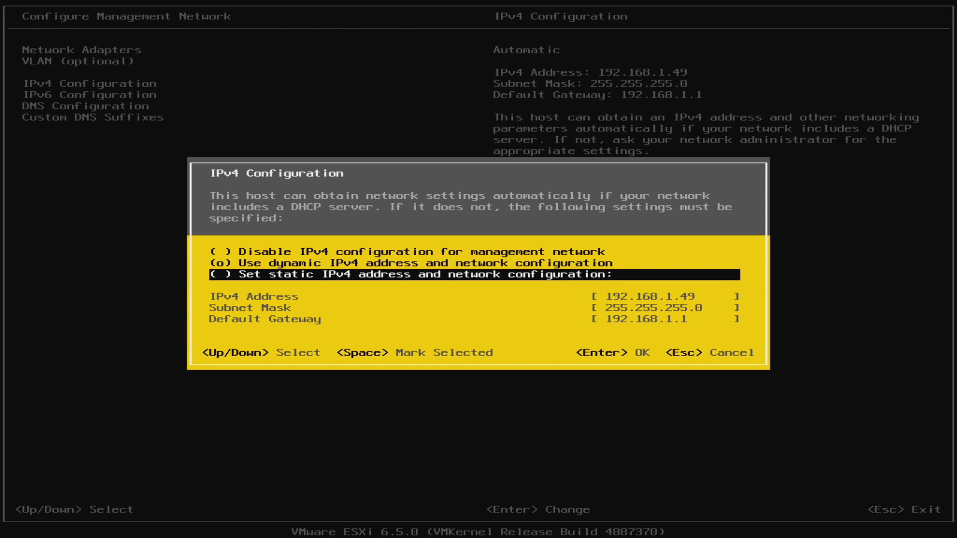
key("space")
key("Down")
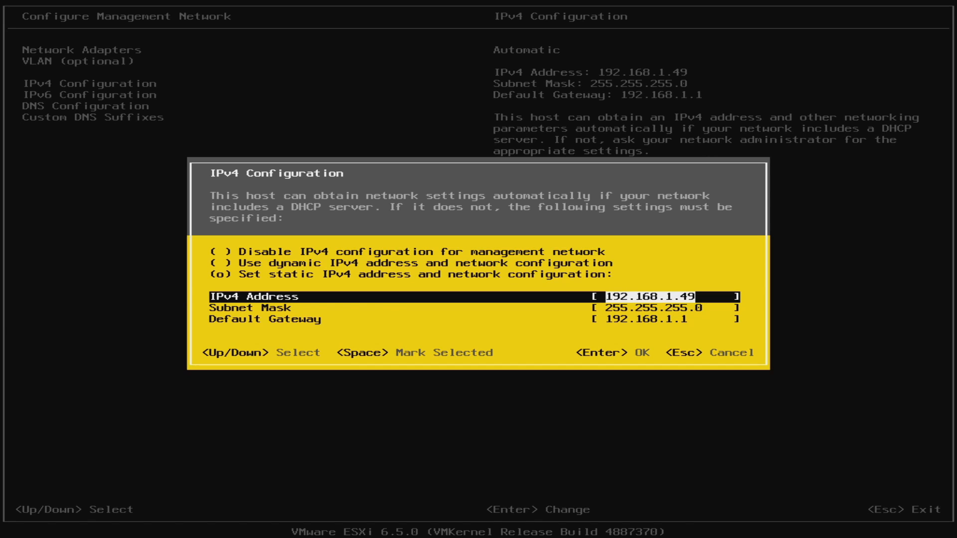
type("19")
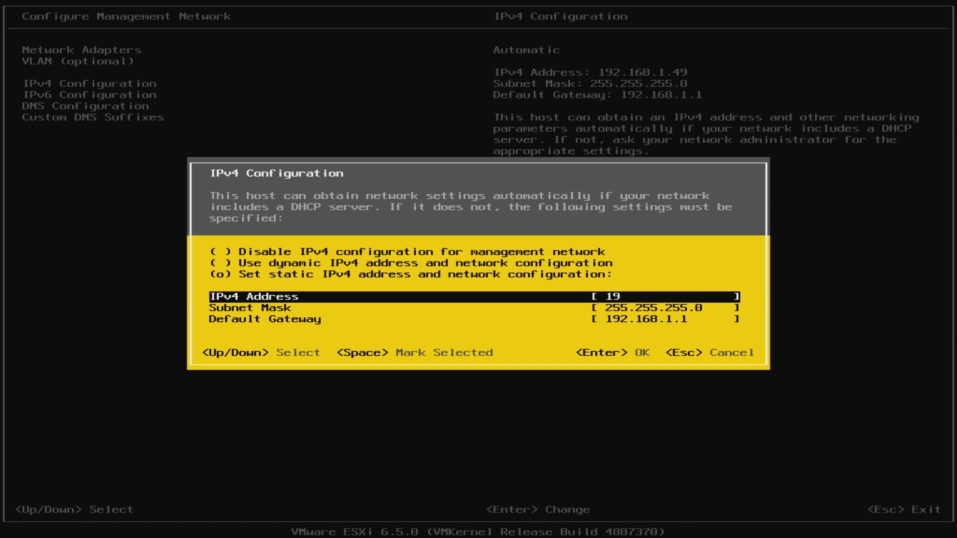
type("2.168.1.10")
key("Down")
key("Down")
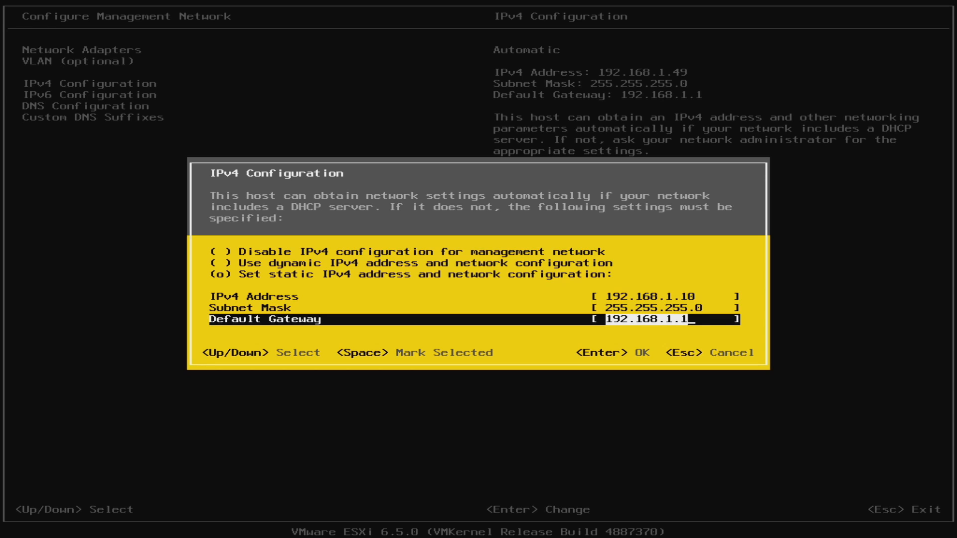
key("Return")
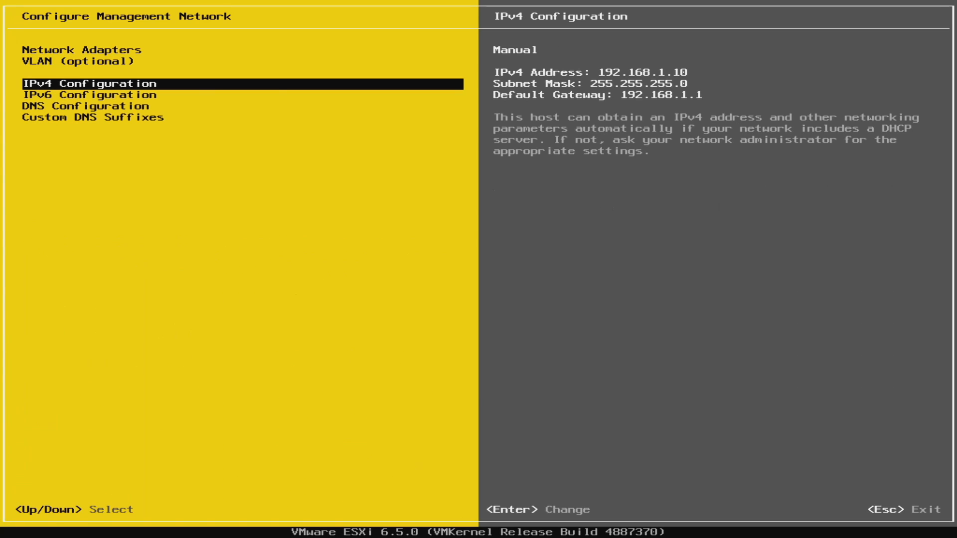
Step: Disable IPv6 for the management network
key("Down")
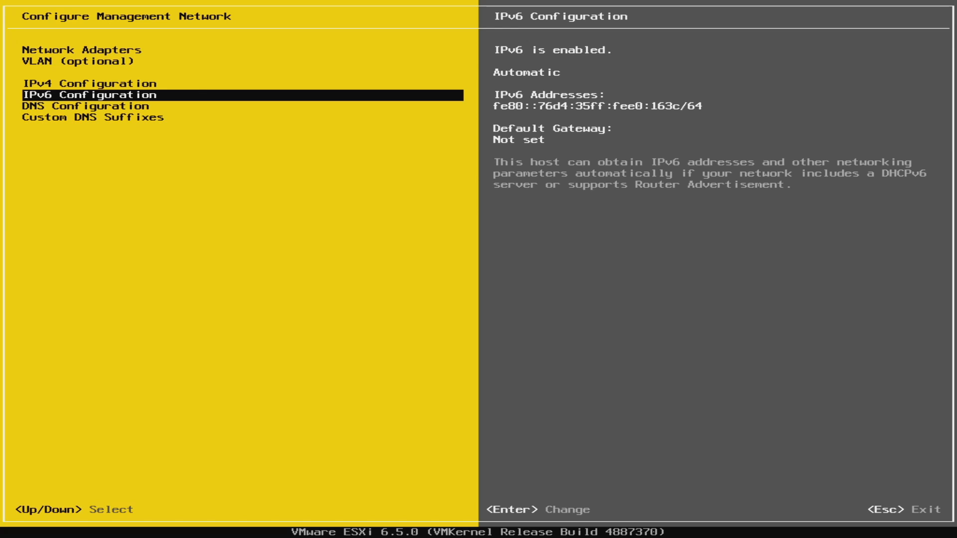
key("Return")
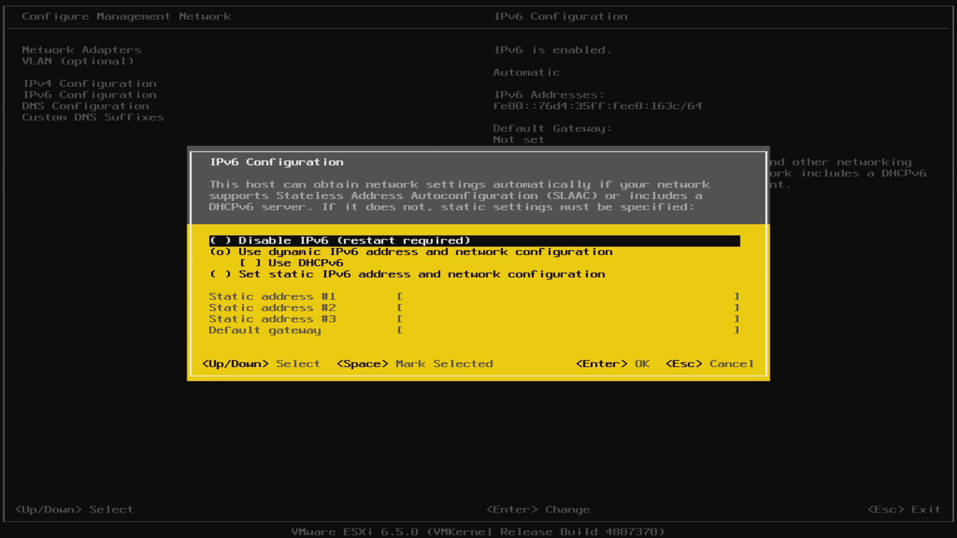
key("space")
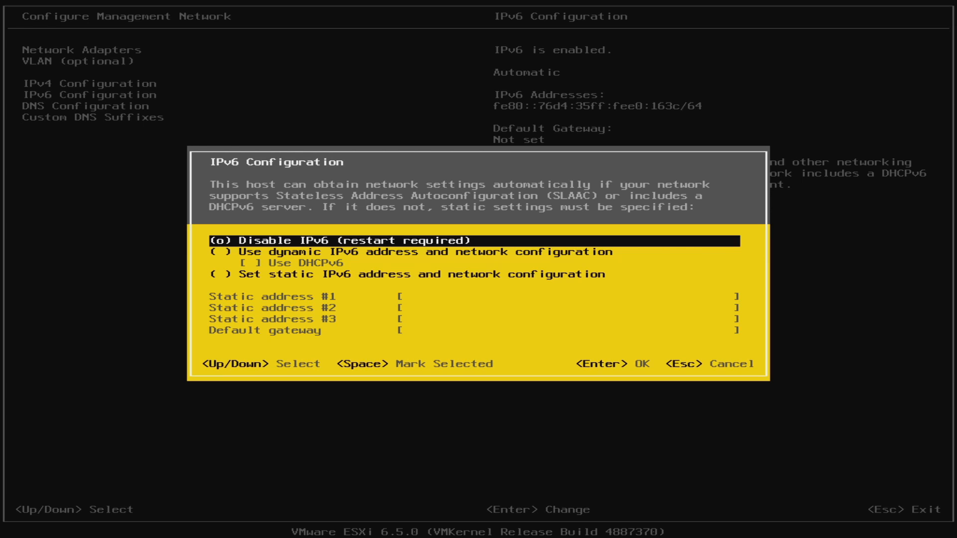
key("Return")
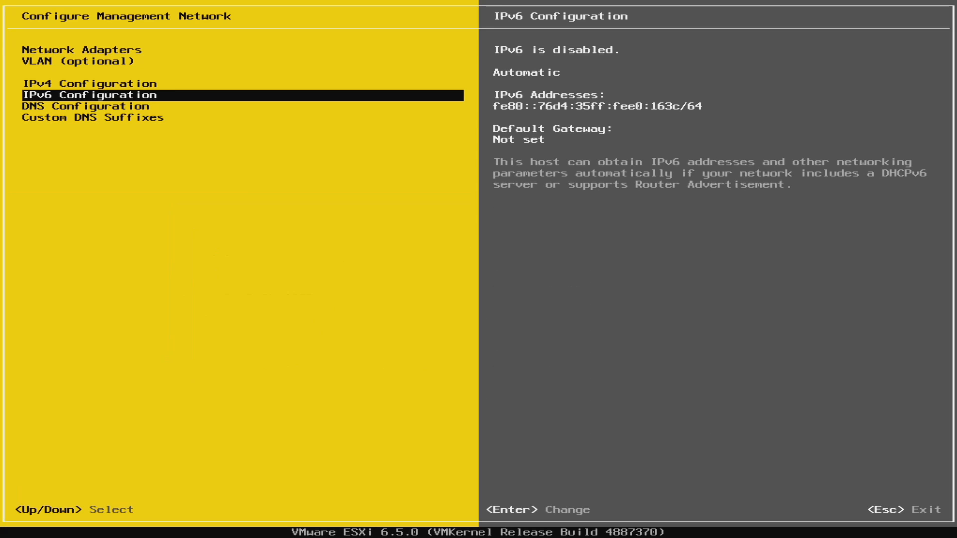
Step: Accept the DNS server and hostname settings as they are, and apply the management network changes with a host reboot
key("Down")
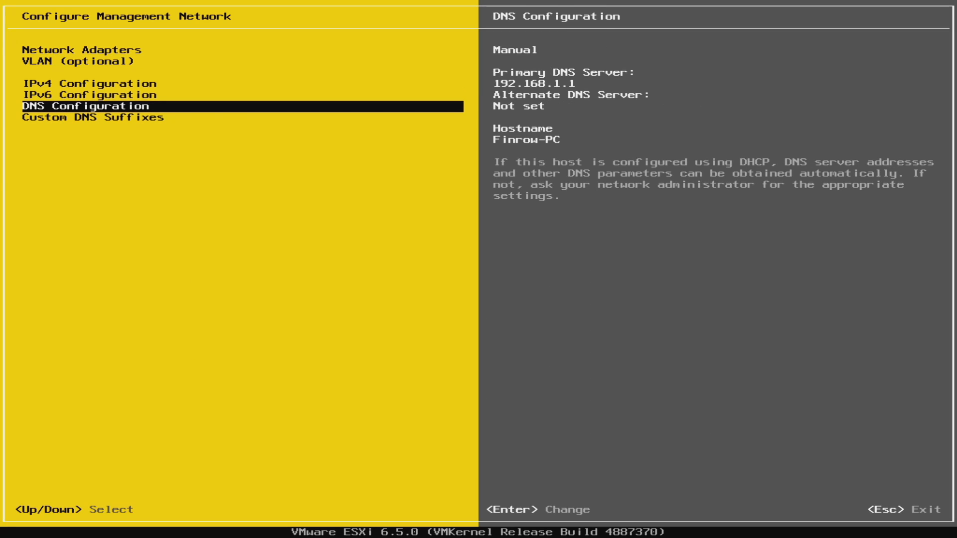
key("Return")
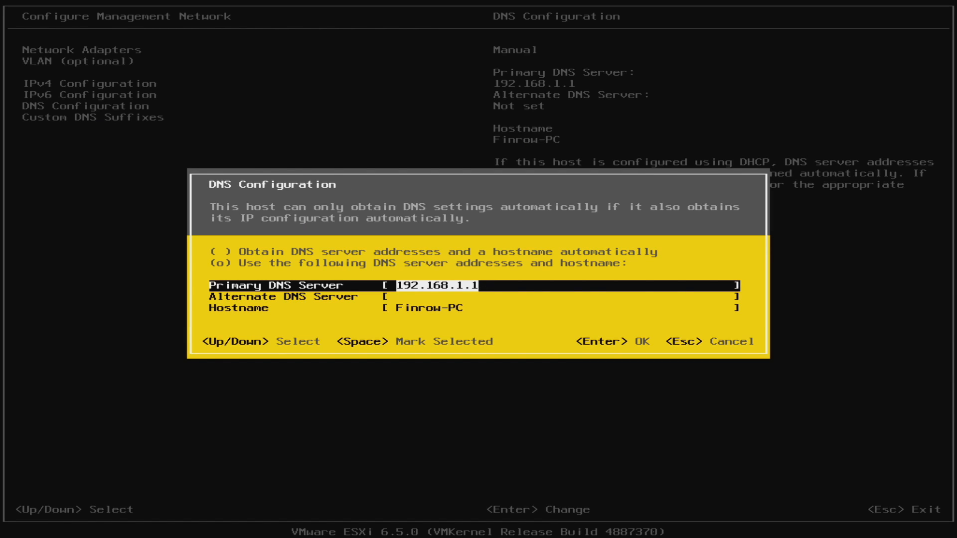
key("Down")
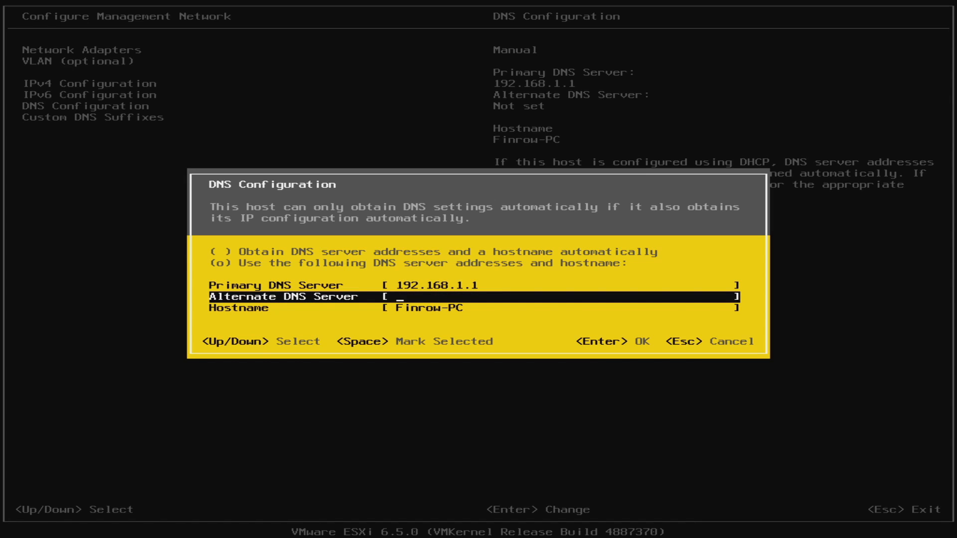
key("Down")
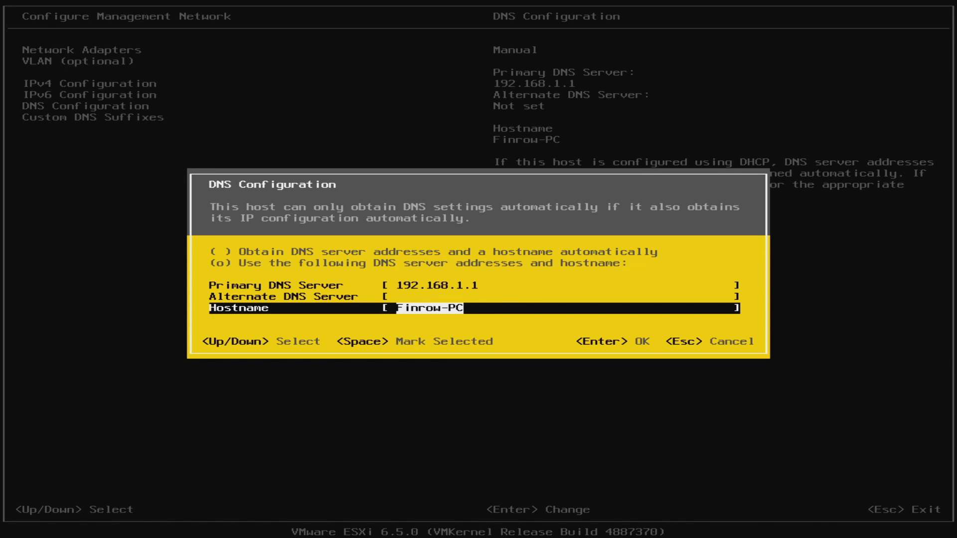
key("Return")
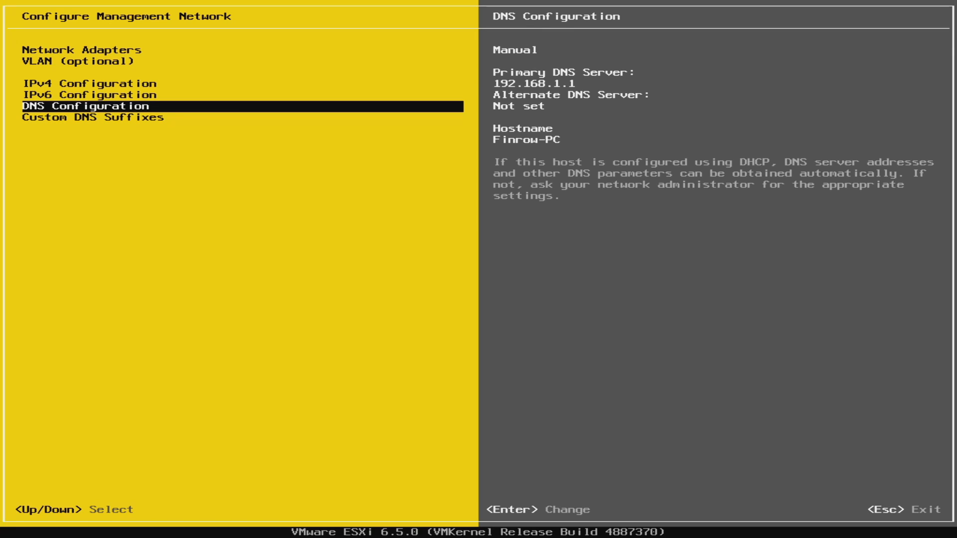
key("Escape")
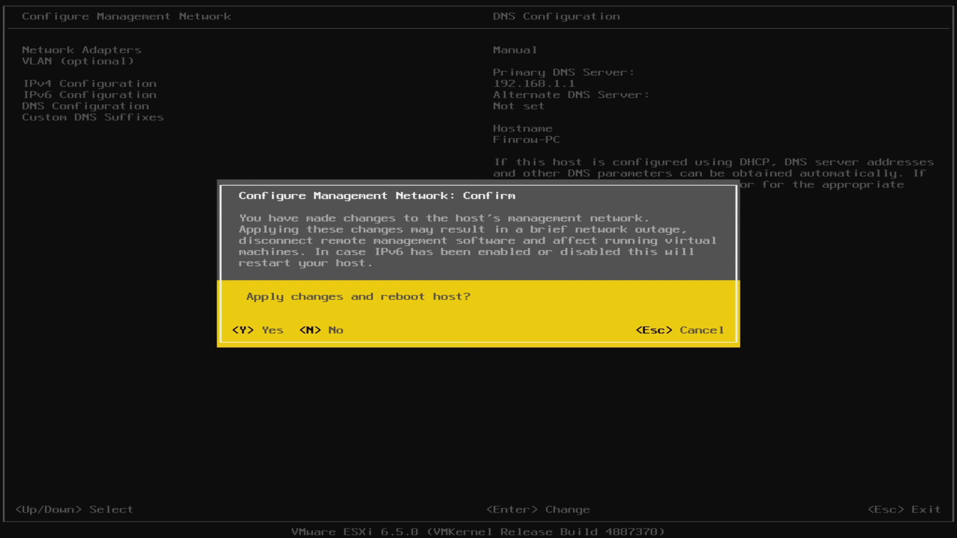
key("y")
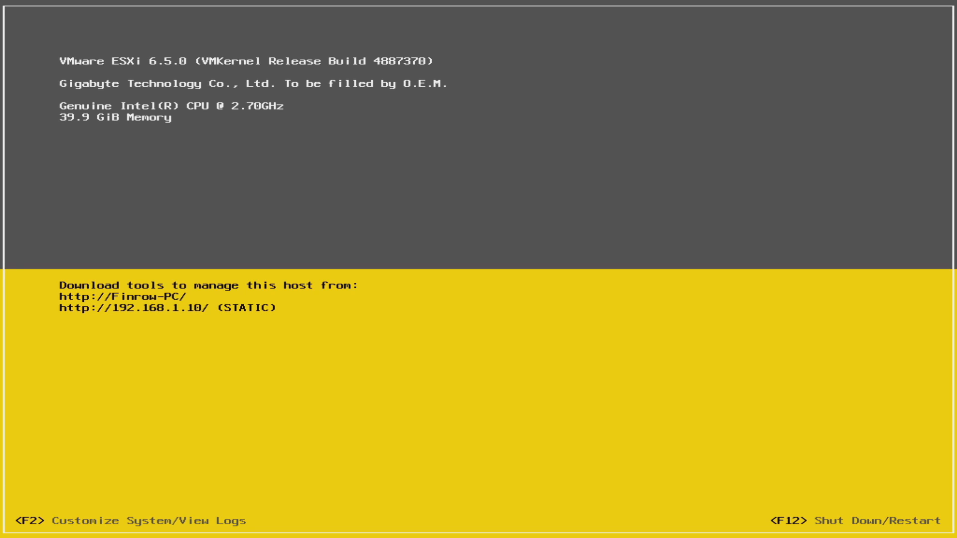
Step: Log in to the rebooted host's System Customization as root
key("F2")
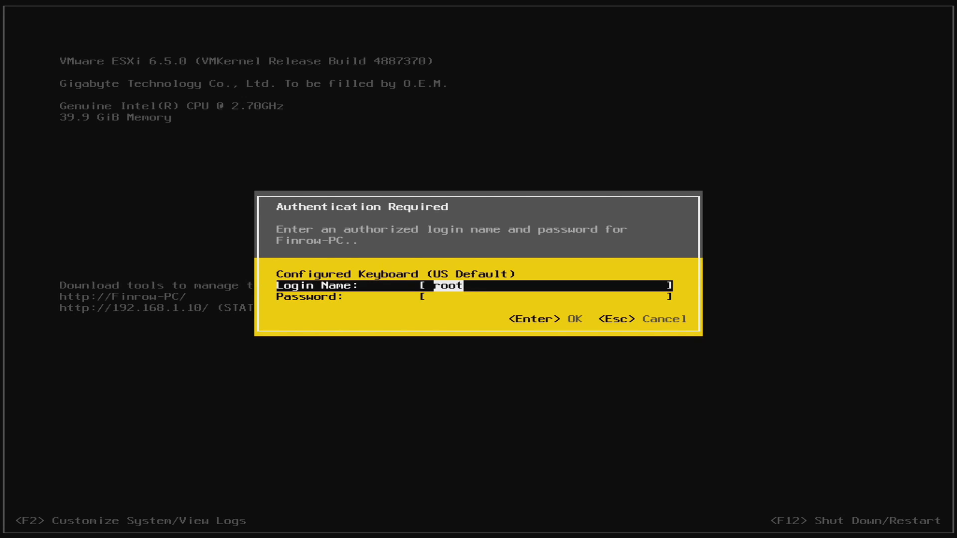
key("Up")
key("Down")
key("Down")
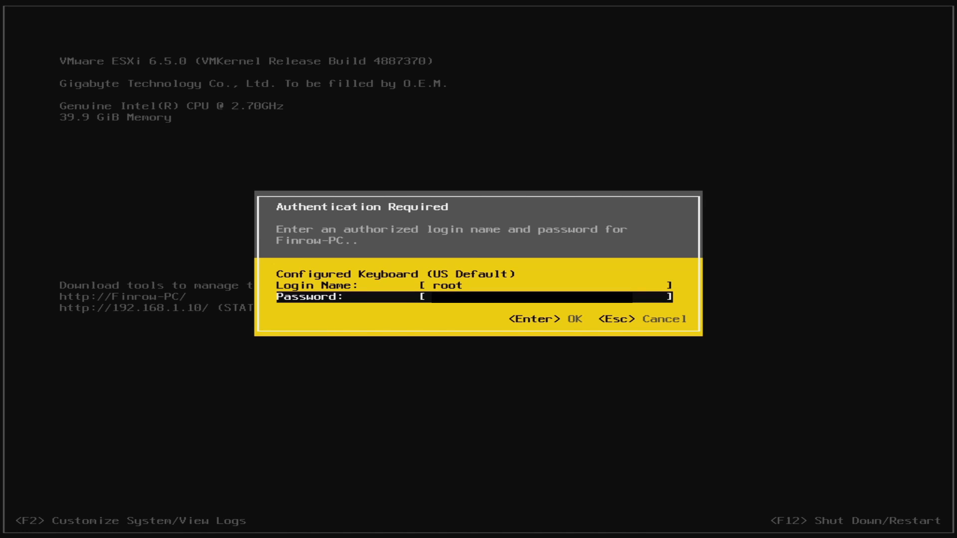
key("Return")
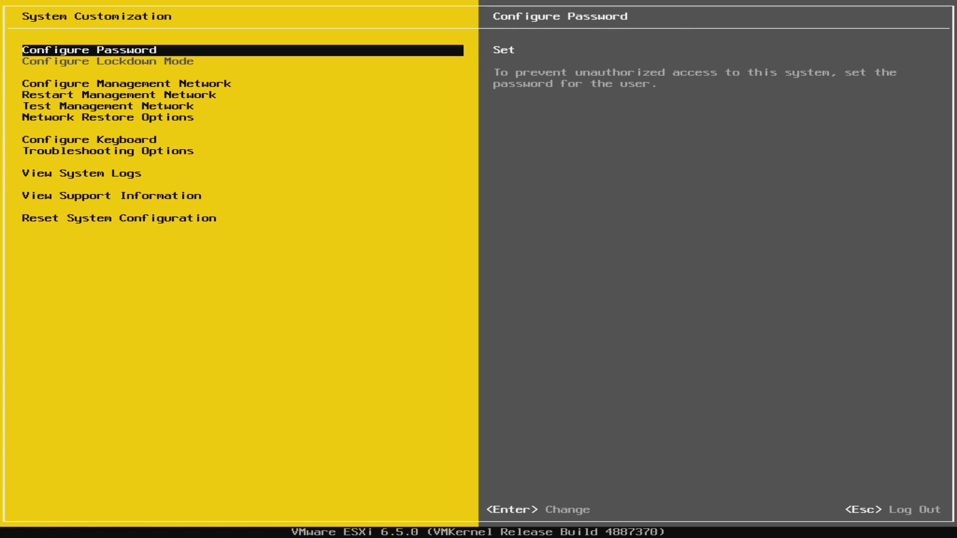
Step: Look through the System Customization options down to Reset System Configuration, then log out
key("Down")
key("Down")
key("Down")
key("Down")
key("Down")
key("Down")
key("Down")
key("Down")
key("Down")
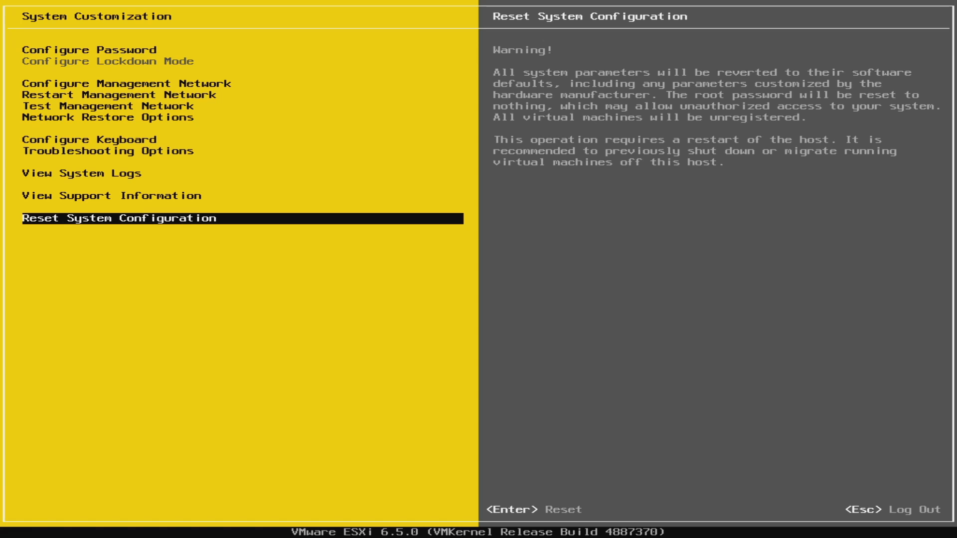
key("Escape")
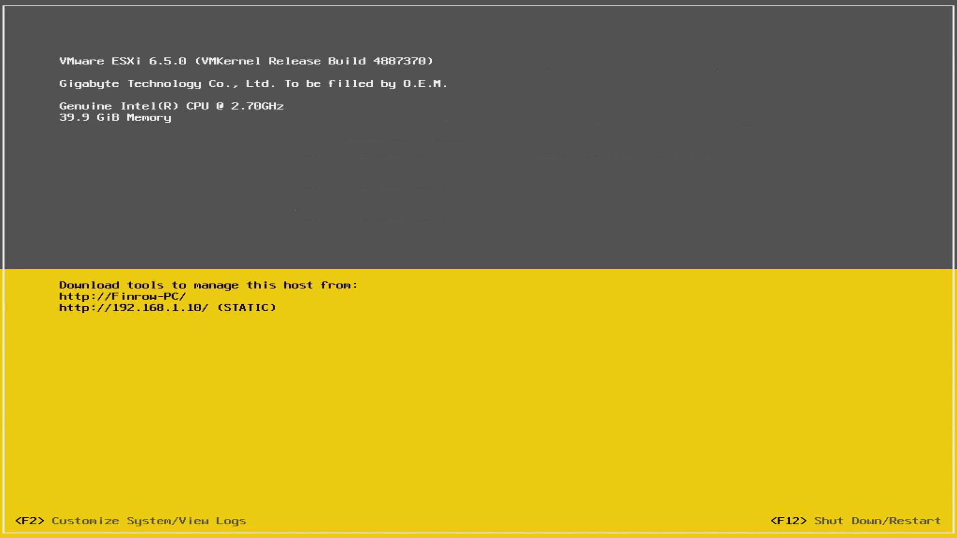